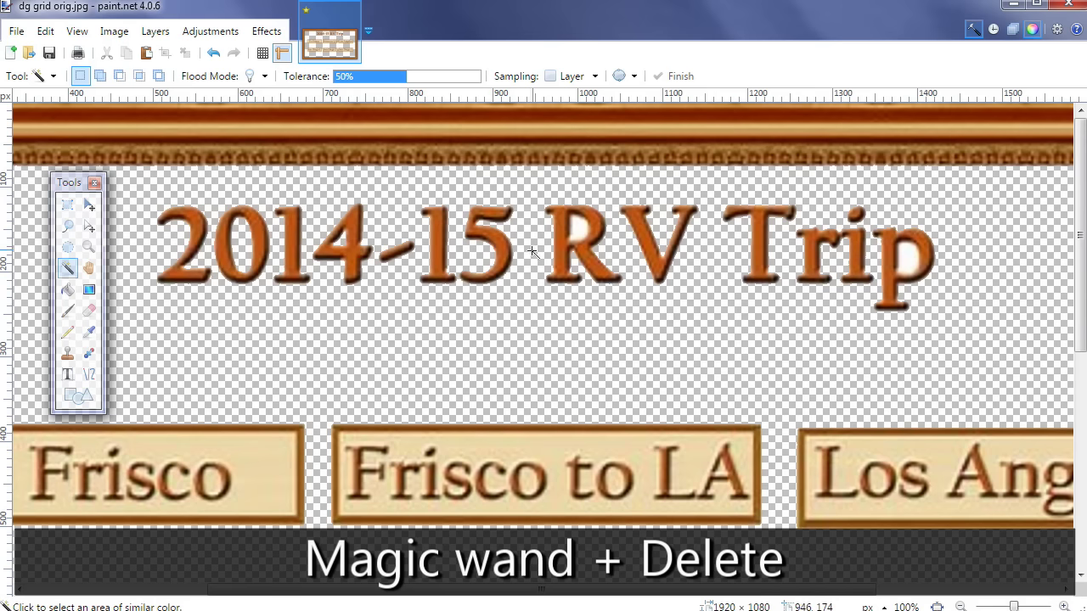
Step: Delete the leftover background inside the letters R and p of the title with the Magic Wand
{"action": "left_click", "coordinate": [575, 229]}
{"action": "key", "text": "ctrl+d"}
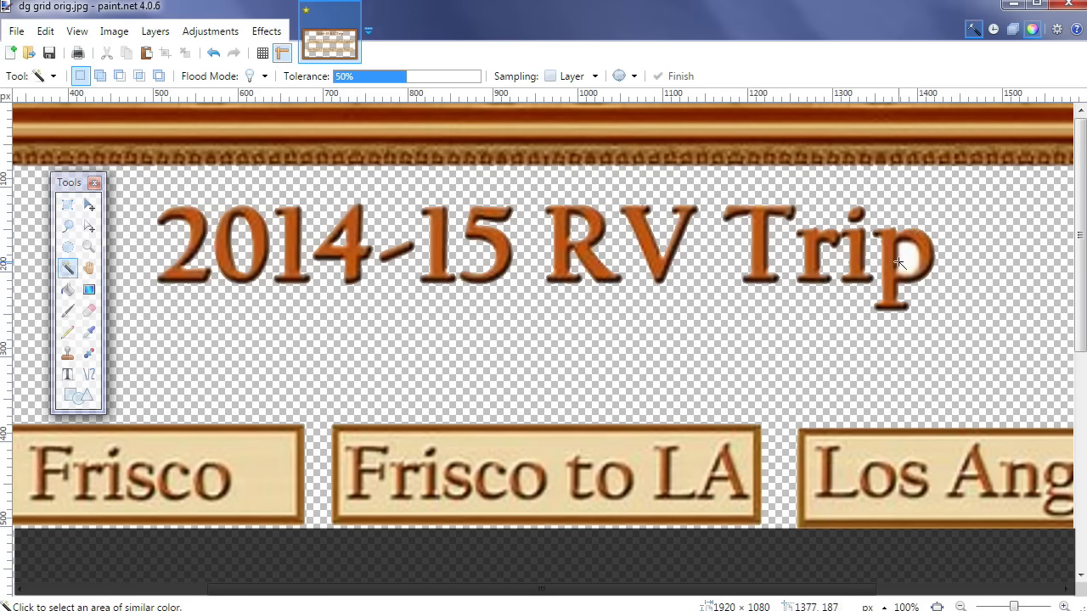
{"action": "left_click", "coordinate": [908, 261]}
{"action": "key", "text": "ctrl+d"}
{"action": "scroll", "coordinate": [908, 259], "scroll_direction": "down", "scroll_amount": 2}
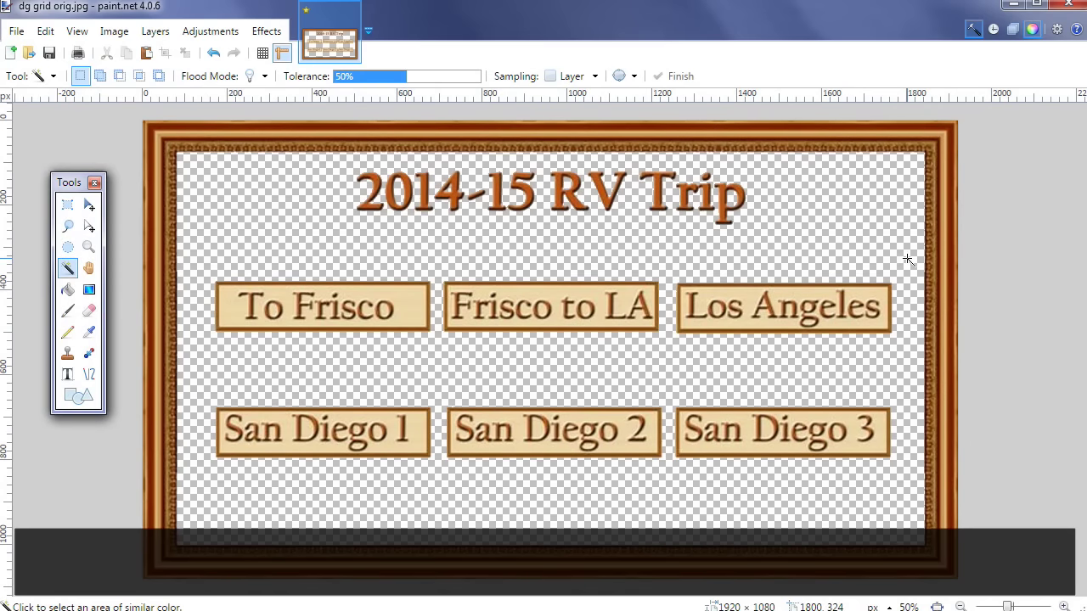
Step: Sample the beige fill of the To Frisco button and cover the labels on all six buttons with solid rectangles in that color
{"action": "left_click", "coordinate": [90, 332]}
{"action": "left_click", "coordinate": [237, 314]}
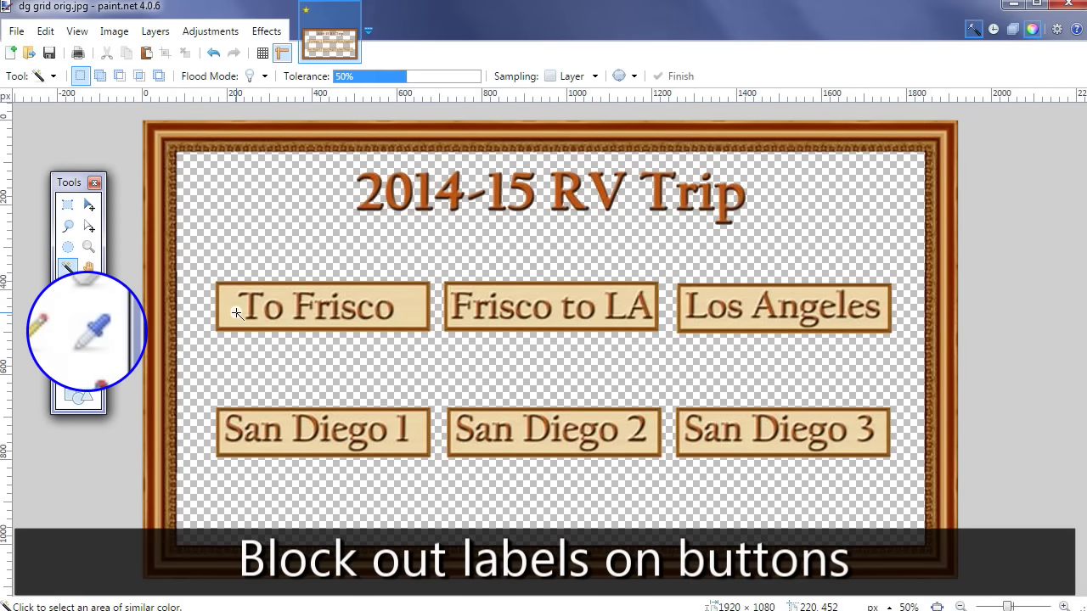
{"action": "left_click", "coordinate": [79, 395]}
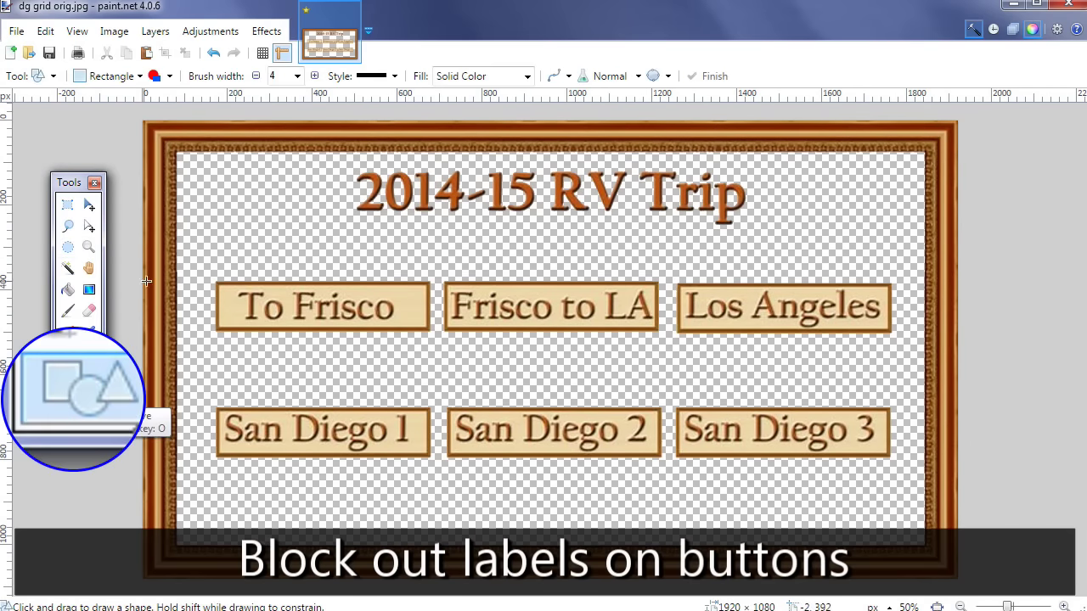
{"action": "left_click_drag", "start_coordinate": [222, 288], "coordinate": [424, 324]}
{"action": "left_click_drag", "start_coordinate": [655, 325], "coordinate": [448, 288]}
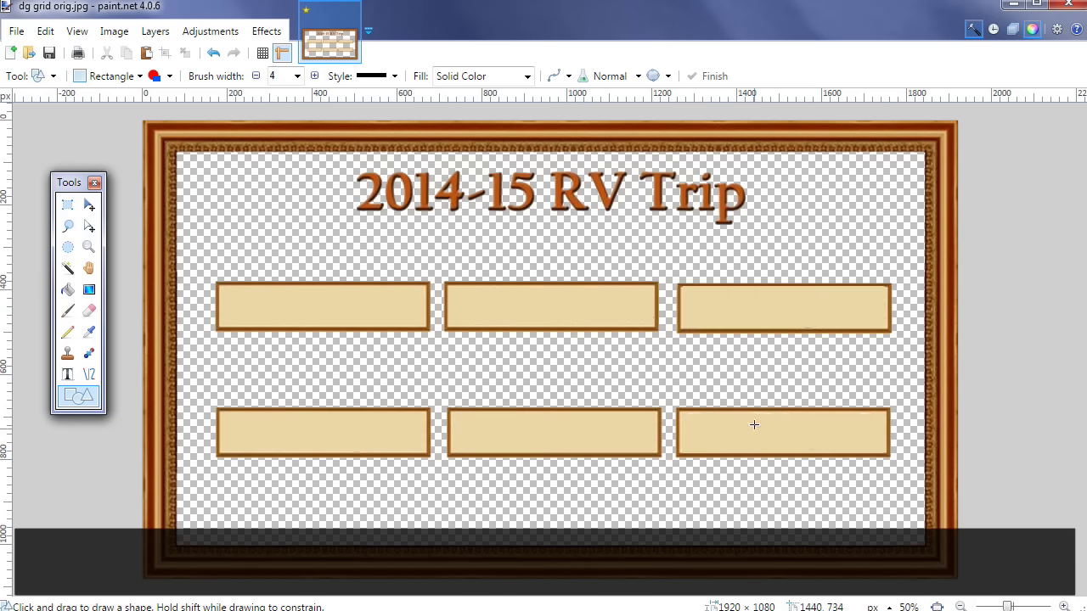
Step: Make the interiors of all six buttons transparent by selecting each beige fill with the Magic Wand and deleting it
{"action": "left_click", "coordinate": [68, 268]}
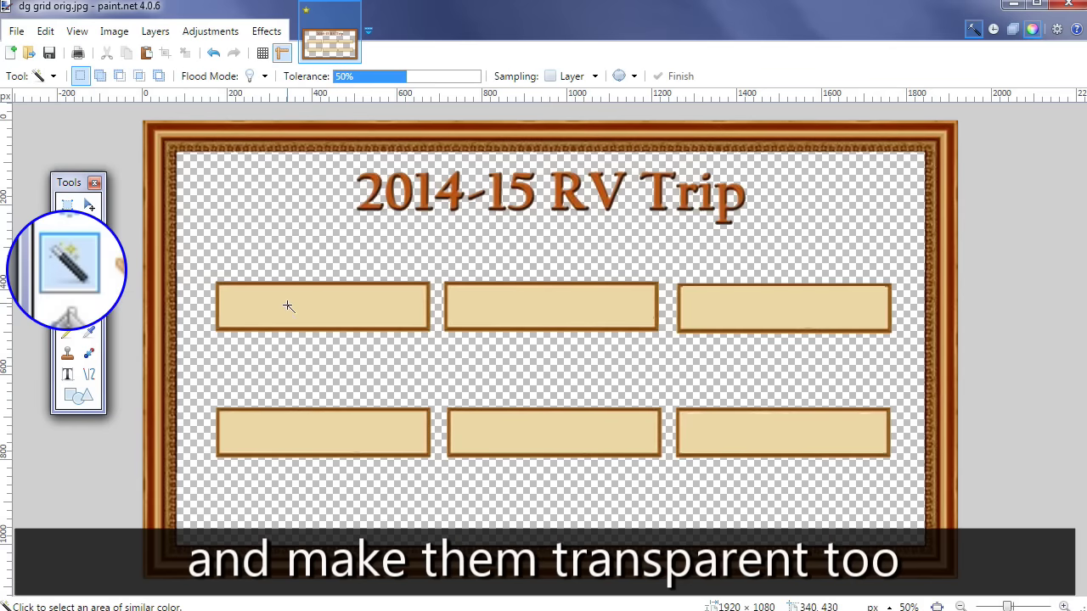
{"action": "left_click", "coordinate": [289, 306]}
{"action": "key", "text": "Delete"}
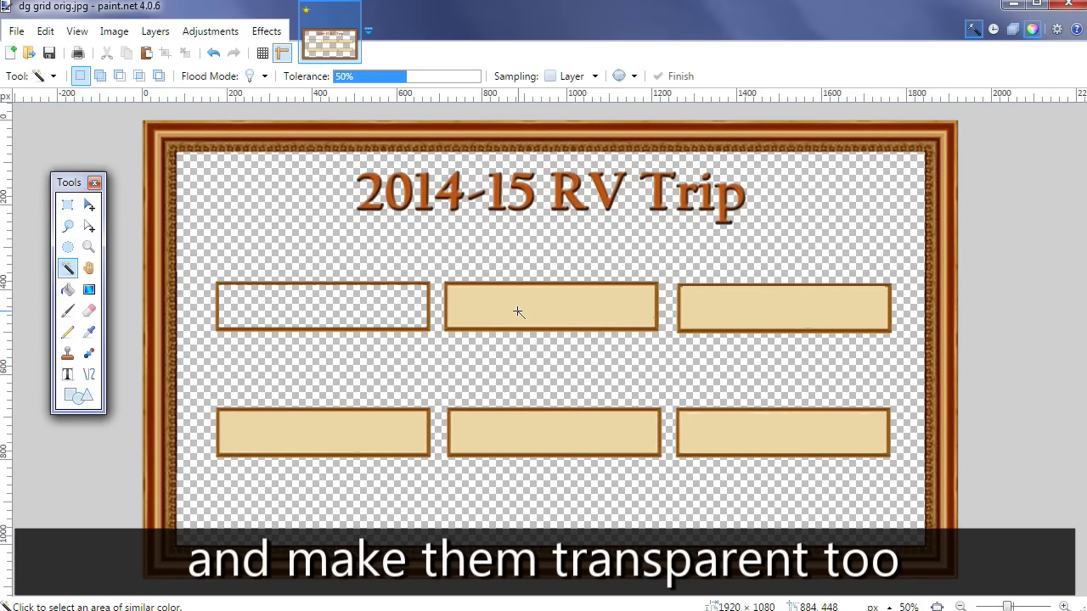
{"action": "left_click", "coordinate": [518, 310]}
{"action": "key", "text": "Delete"}
{"action": "left_click", "coordinate": [747, 310]}
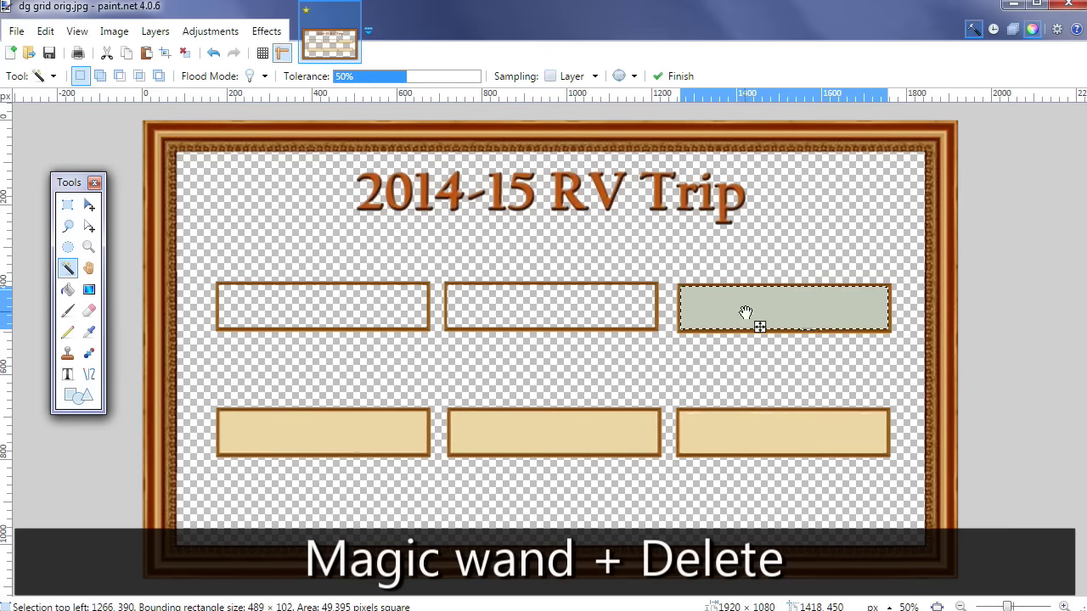
{"action": "key", "text": "Delete"}
{"action": "left_click", "coordinate": [328, 439]}
{"action": "key", "text": "Delete"}
{"action": "left_click", "coordinate": [549, 434]}
{"action": "key", "text": "Delete"}
{"action": "left_click", "coordinate": [745, 440]}
{"action": "key", "text": "Delete"}
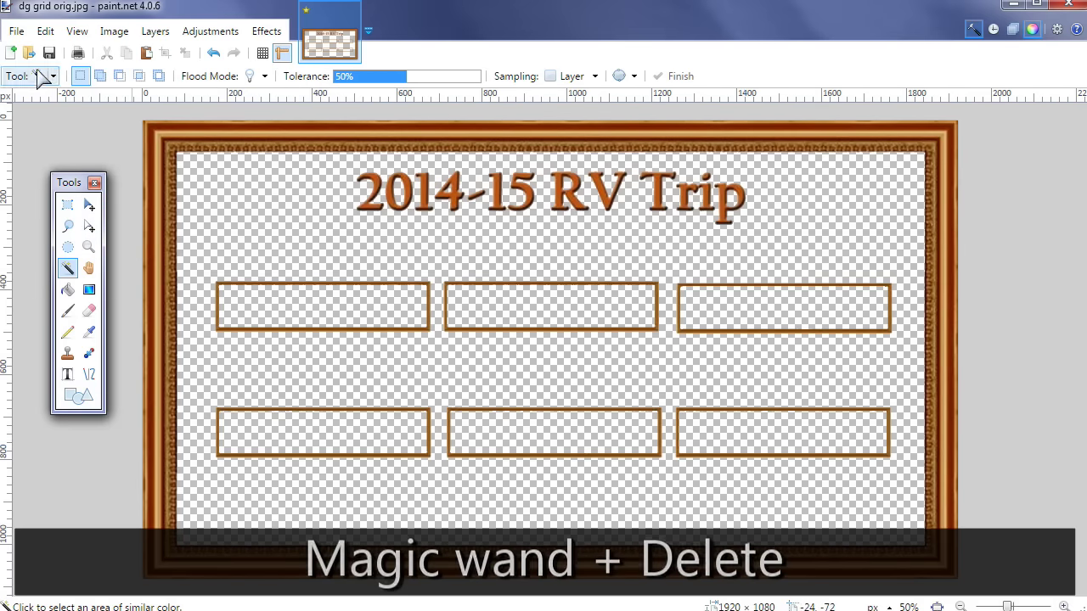
Step: Save the image as dg grid orig.png in PNG format with auto-detected bit depth
{"action": "left_click", "coordinate": [16, 31]}
{"action": "left_click", "coordinate": [51, 169]}
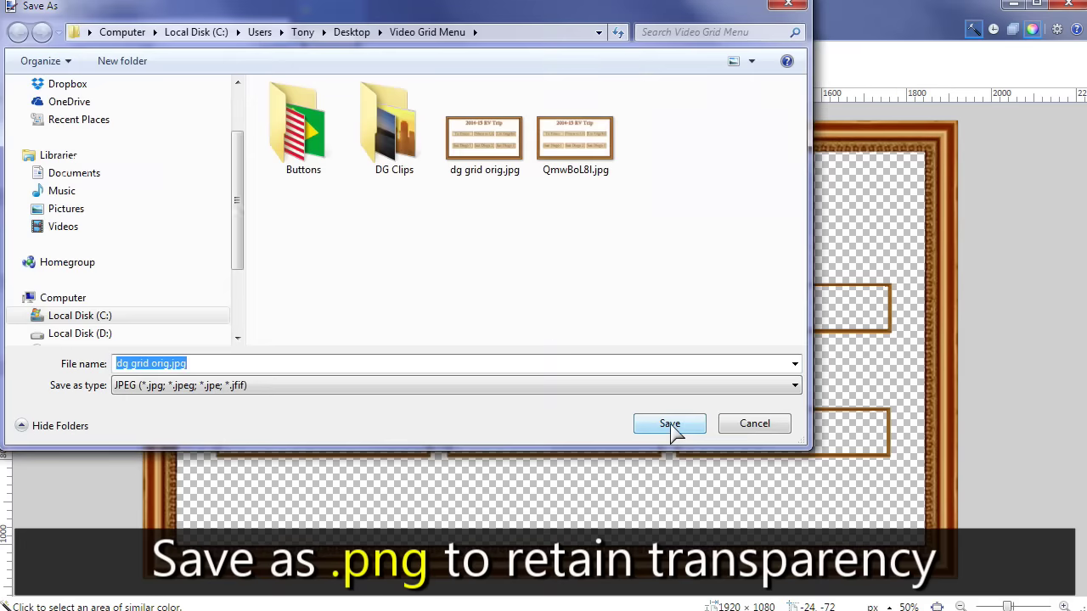
{"action": "left_click", "coordinate": [794, 386]}
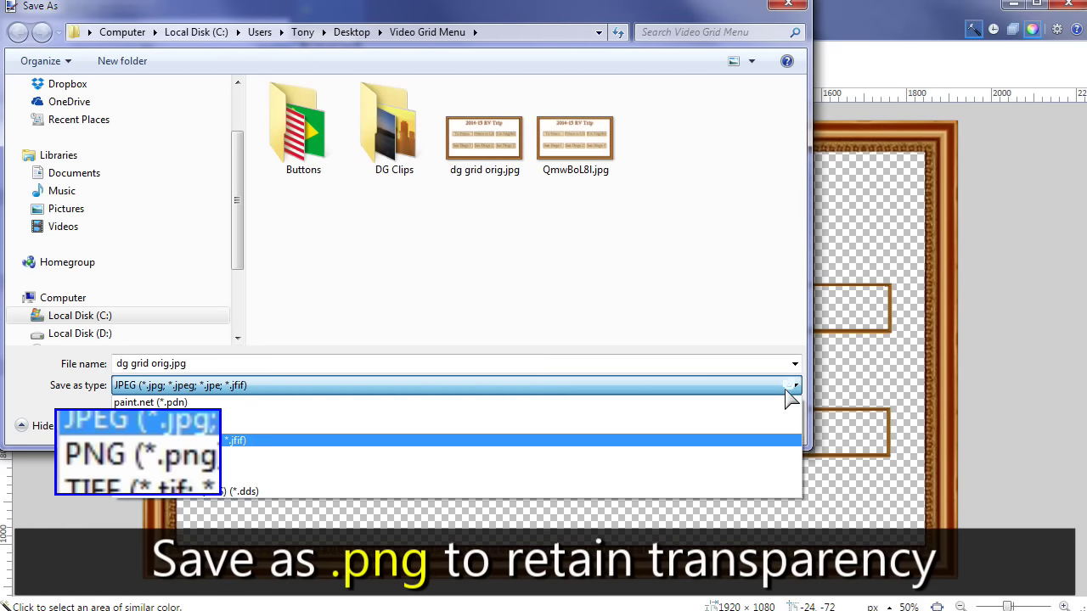
{"action": "left_click", "coordinate": [604, 460]}
{"action": "left_click", "coordinate": [149, 361]}
{"action": "double_click", "coordinate": [153, 361]}
{"action": "type", "text": "png"}
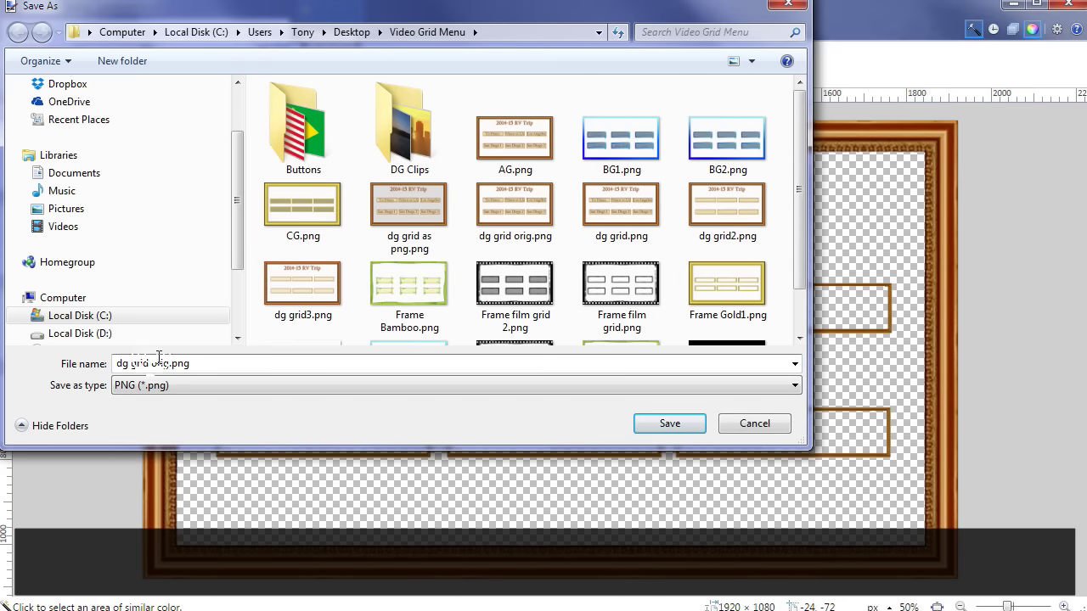
{"action": "key", "text": "Return"}
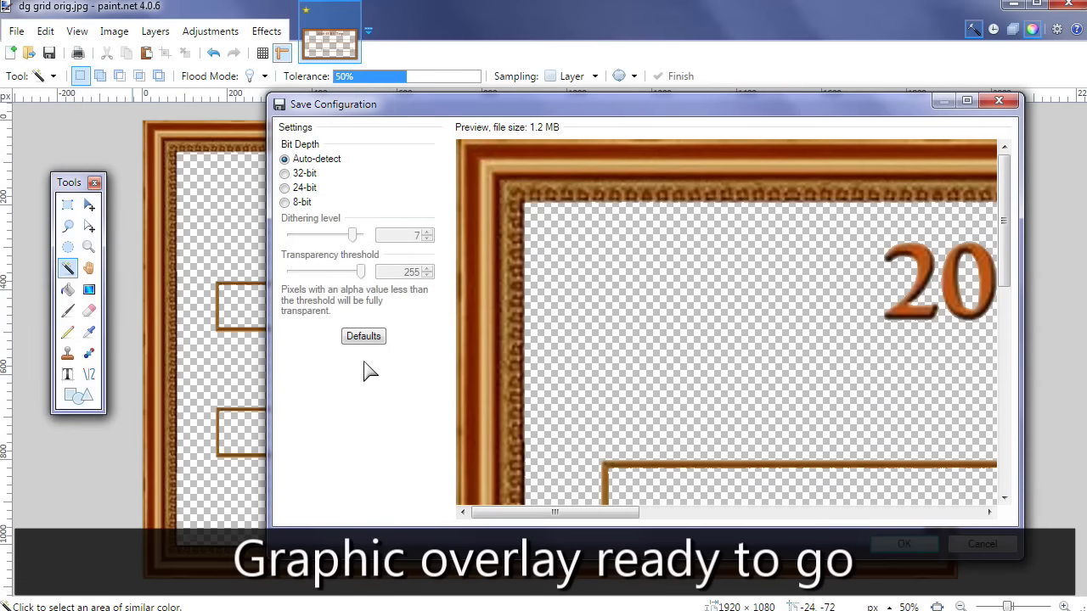
{"action": "left_click", "coordinate": [904, 544]}
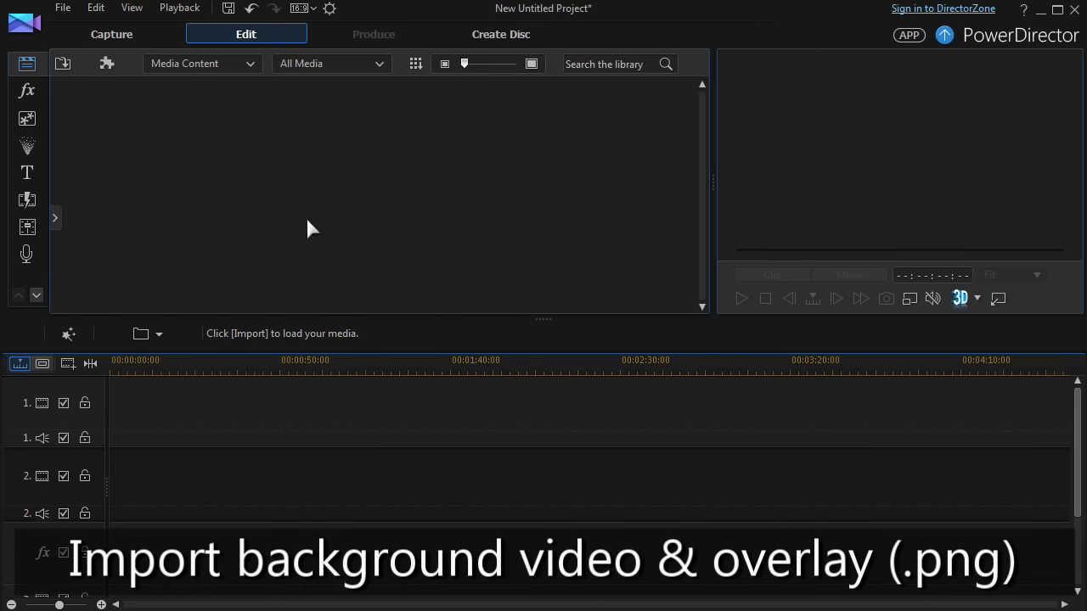
Step: In PowerDirector, import AG grid 1 orig.png, AG grid2.png, AG grid3.png and AV.mp4 from the Video Grid Menu folder into the media library
{"action": "left_click", "coordinate": [64, 70]}
{"action": "left_click", "coordinate": [93, 85]}
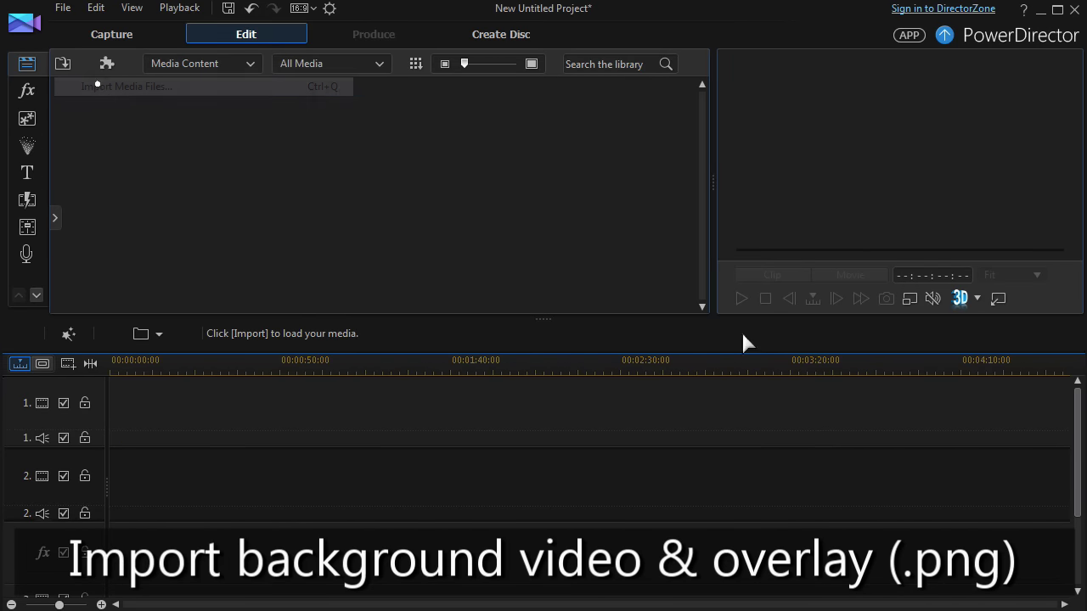
{"action": "left_click", "coordinate": [604, 145]}
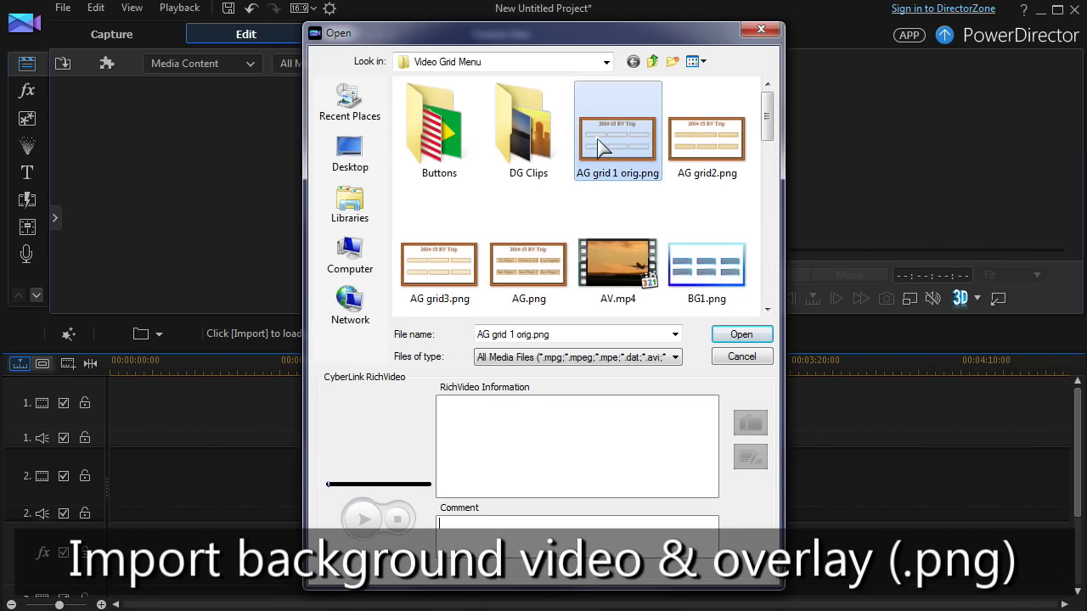
{"action": "left_click", "coordinate": [707, 140], "text": "ctrl"}
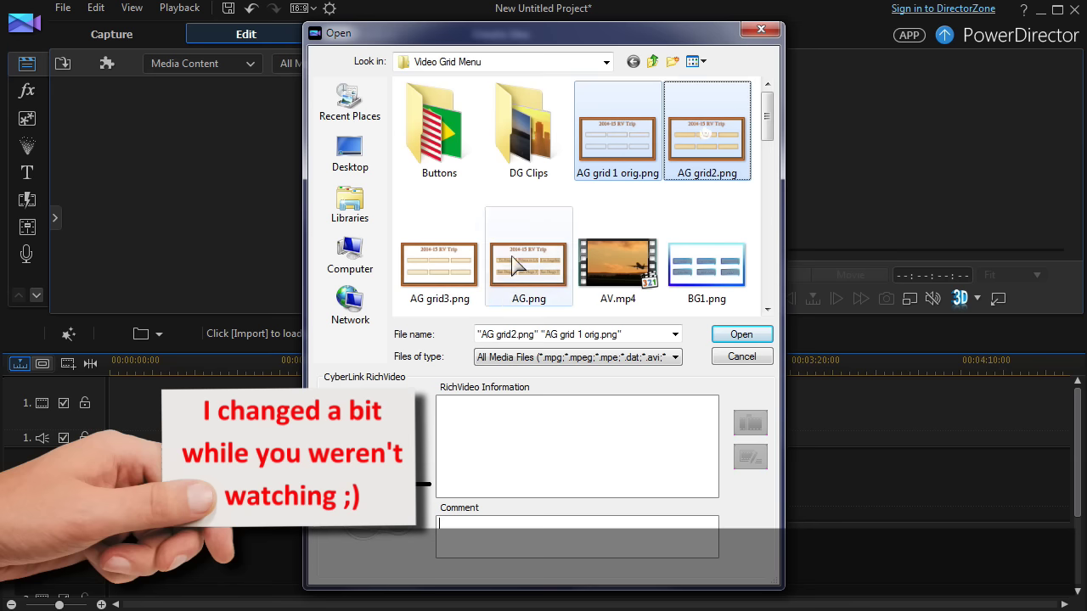
{"action": "left_click", "coordinate": [439, 265], "text": "ctrl"}
{"action": "left_click", "coordinate": [650, 287], "text": "ctrl"}
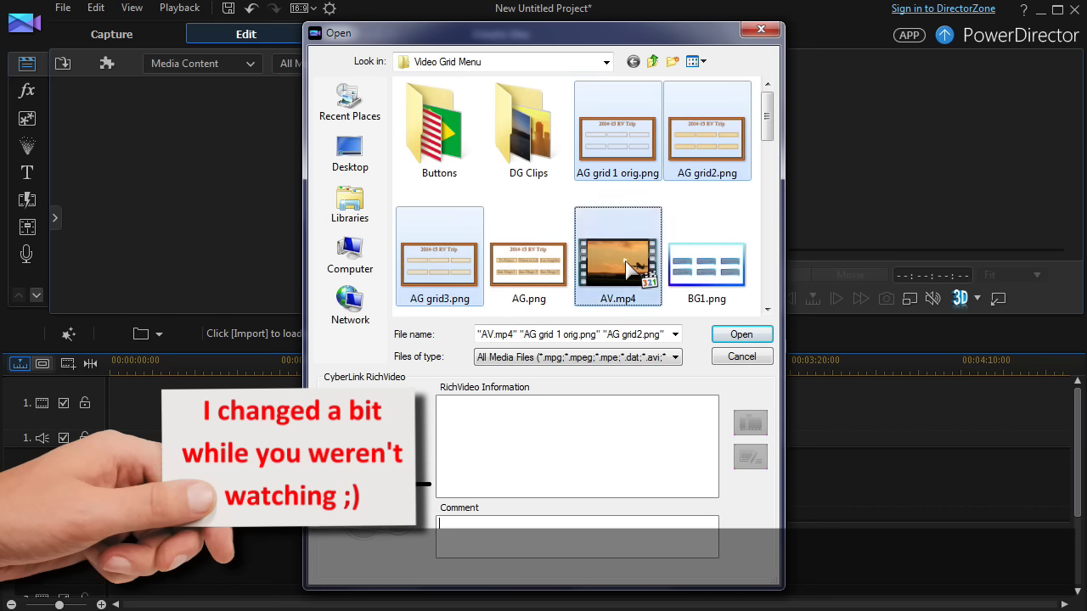
{"action": "left_click", "coordinate": [754, 336]}
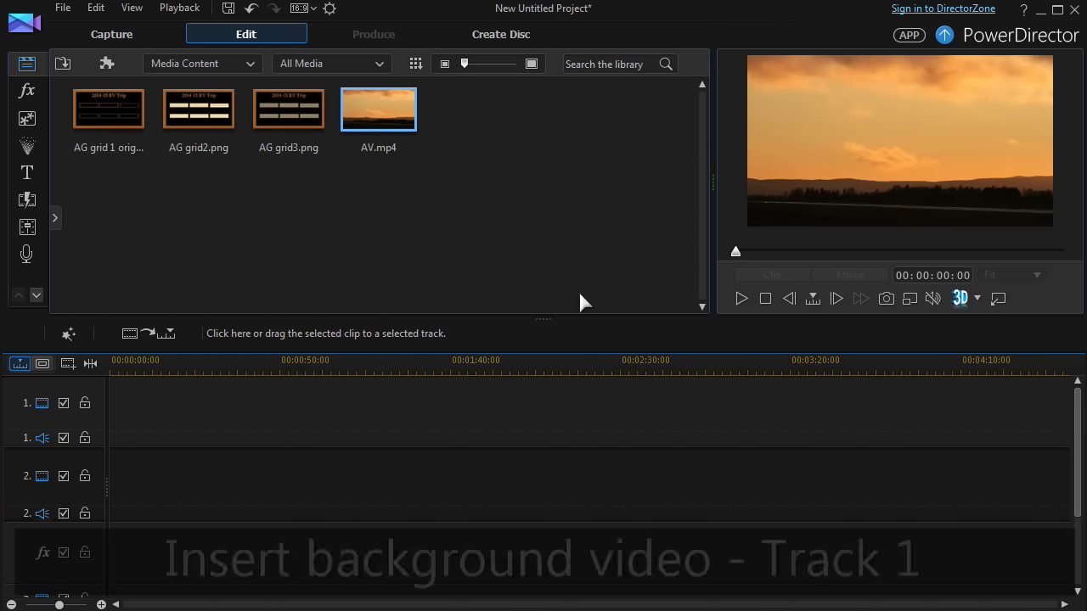
Step: Place AV.mp4 at the start of track 1 and AG grid3.png on track 2 for the same length, and preview the composite
{"action": "left_click_drag", "start_coordinate": [387, 127], "coordinate": [106, 416]}
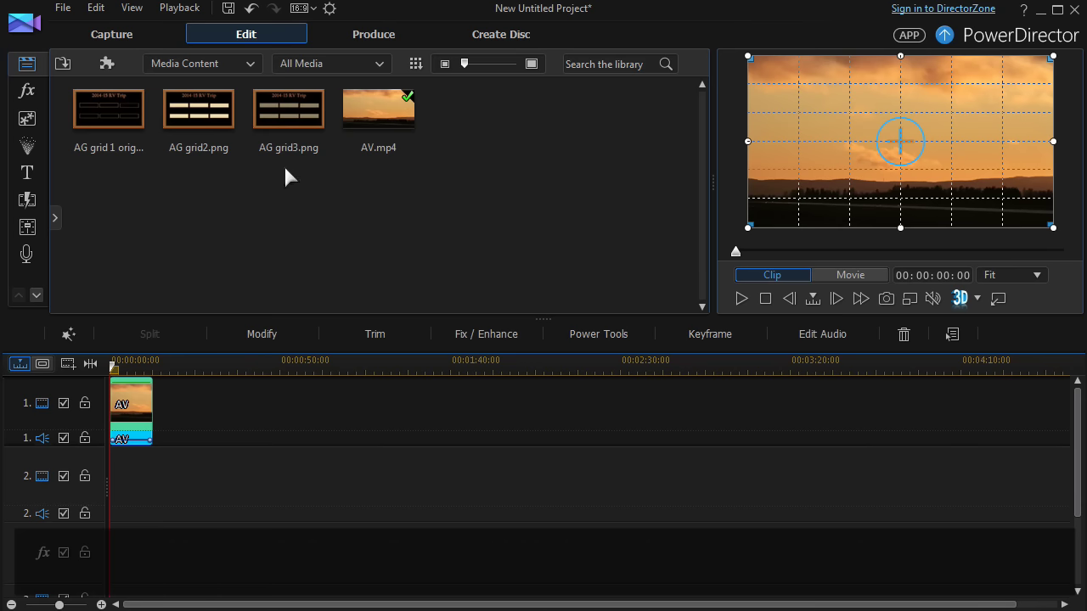
{"action": "left_click_drag", "start_coordinate": [289, 110], "coordinate": [153, 485]}
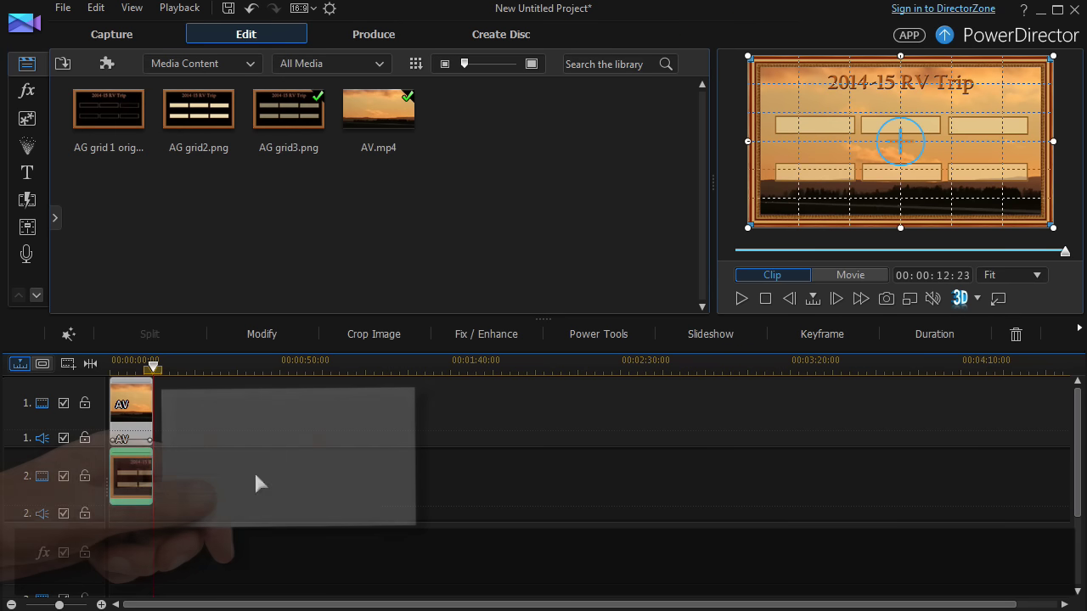
{"action": "left_click", "coordinate": [116, 366]}
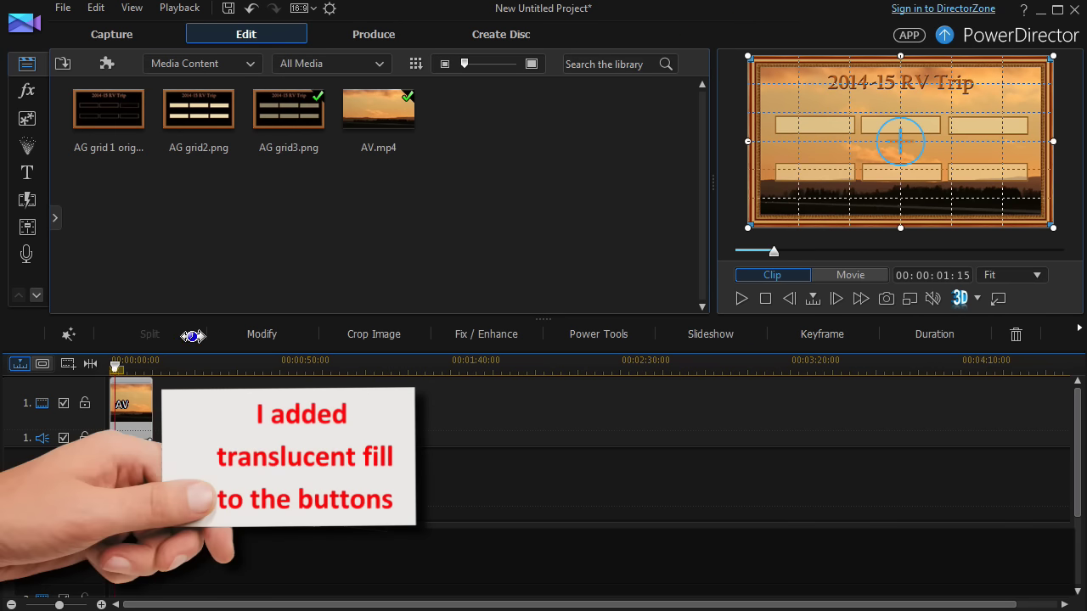
{"action": "left_click", "coordinate": [741, 298]}
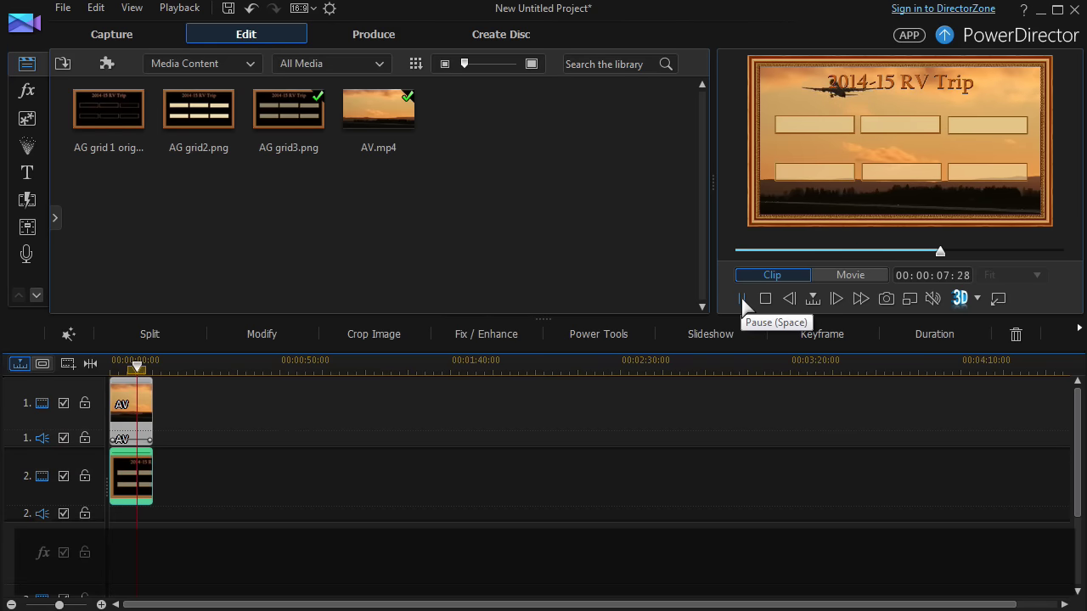
{"action": "left_click", "coordinate": [742, 300]}
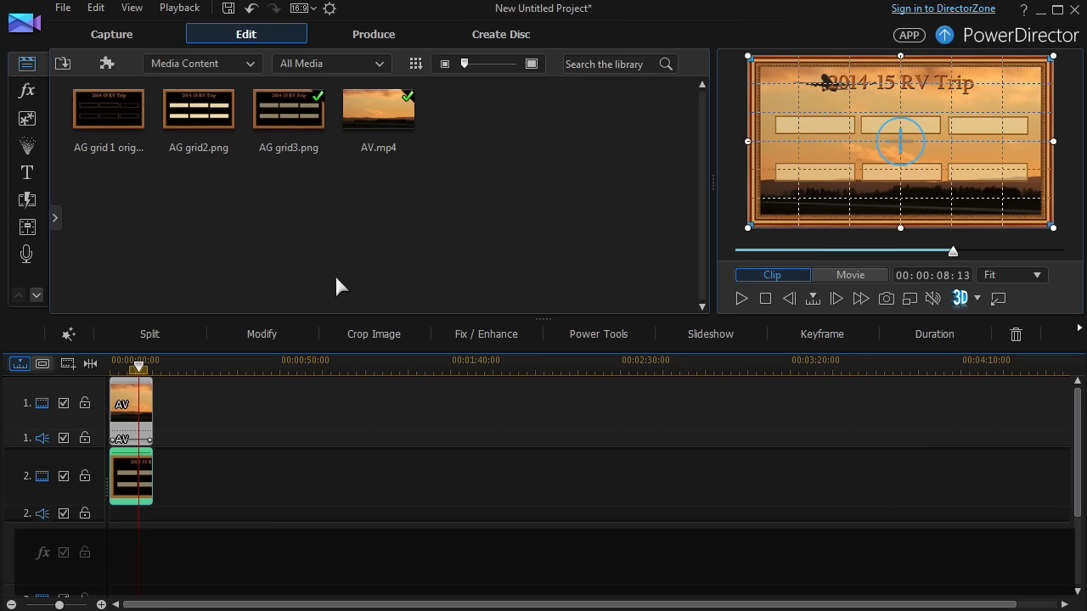
{"action": "left_click", "coordinate": [371, 220]}
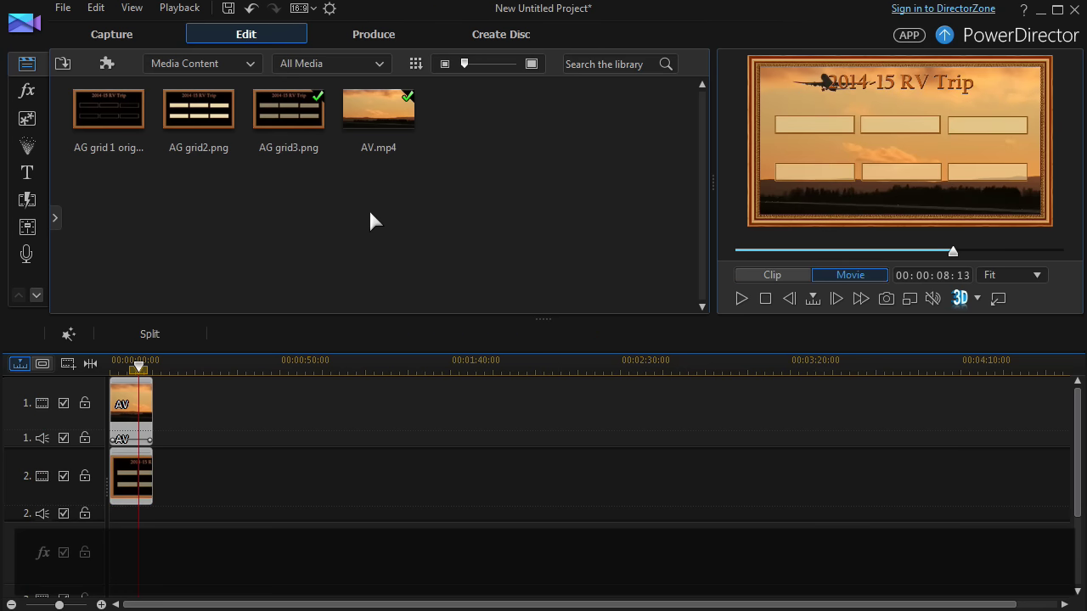
Step: Produce the composite as an H.264 AVC MP4 named DGBV1.mp4 in the Video Grid Menu folder, and return to editing
{"action": "left_click", "coordinate": [373, 36]}
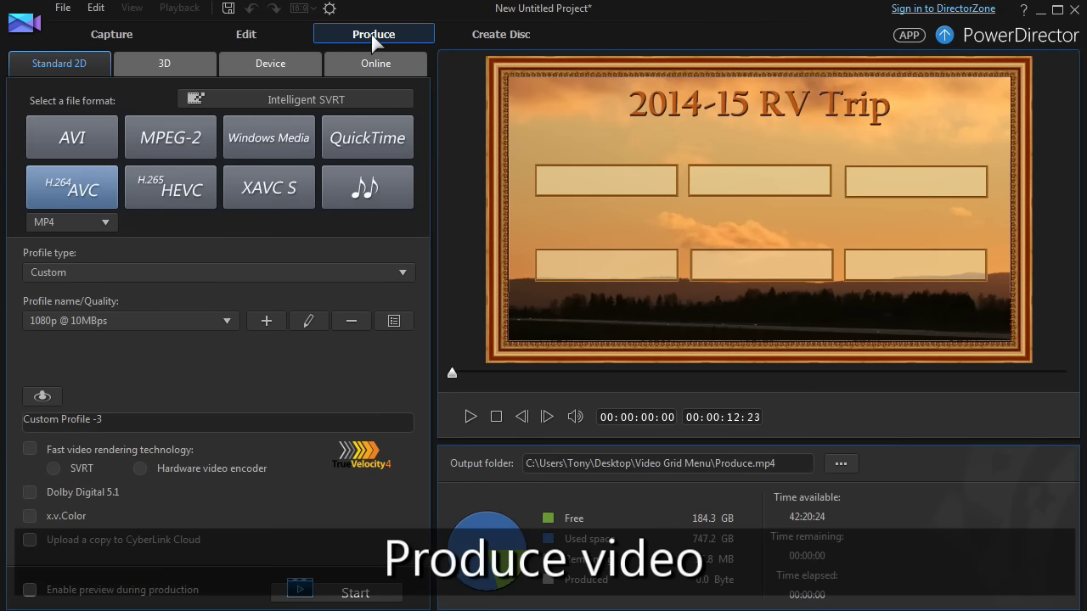
{"action": "left_click", "coordinate": [828, 467]}
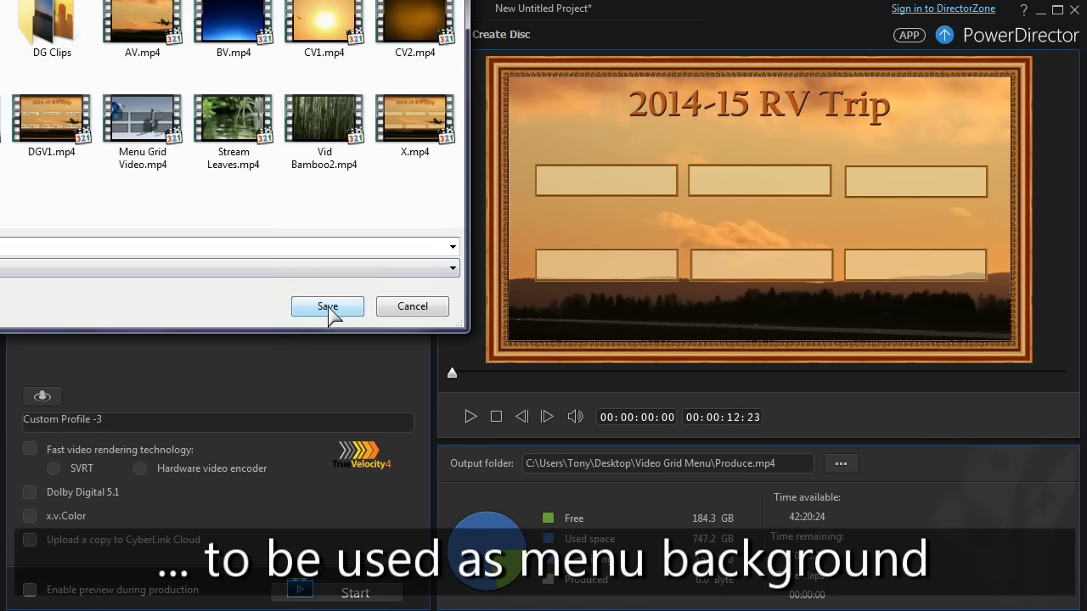
{"action": "left_click", "coordinate": [328, 307]}
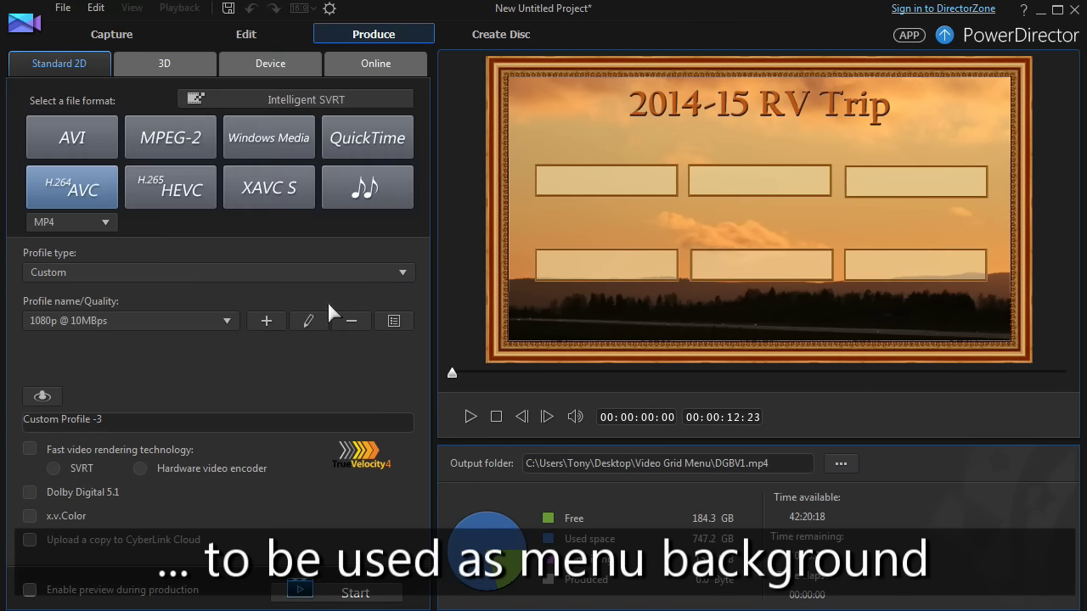
{"action": "left_click", "coordinate": [359, 593]}
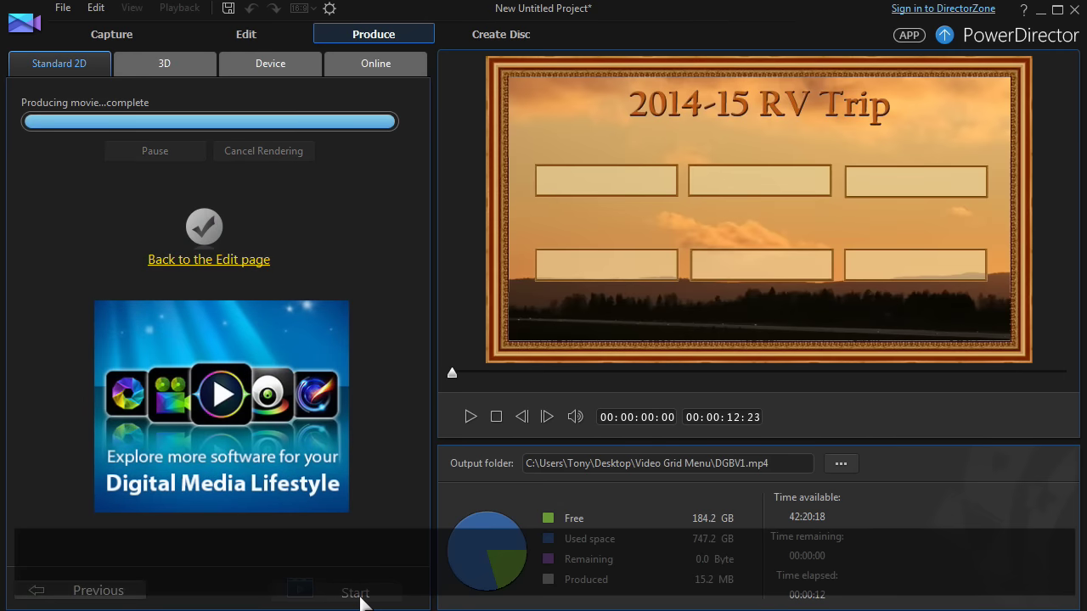
{"action": "left_click", "coordinate": [229, 260]}
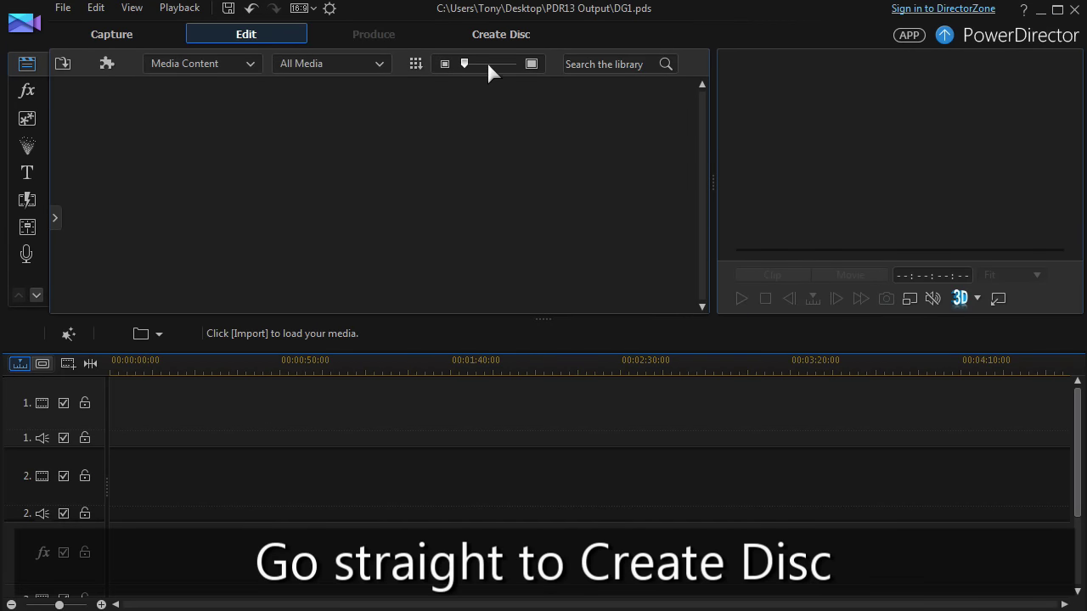
Step: Choose the A1 menu template for the disc and open its root menu for modification in the Menu Designer
{"action": "left_click", "coordinate": [495, 38]}
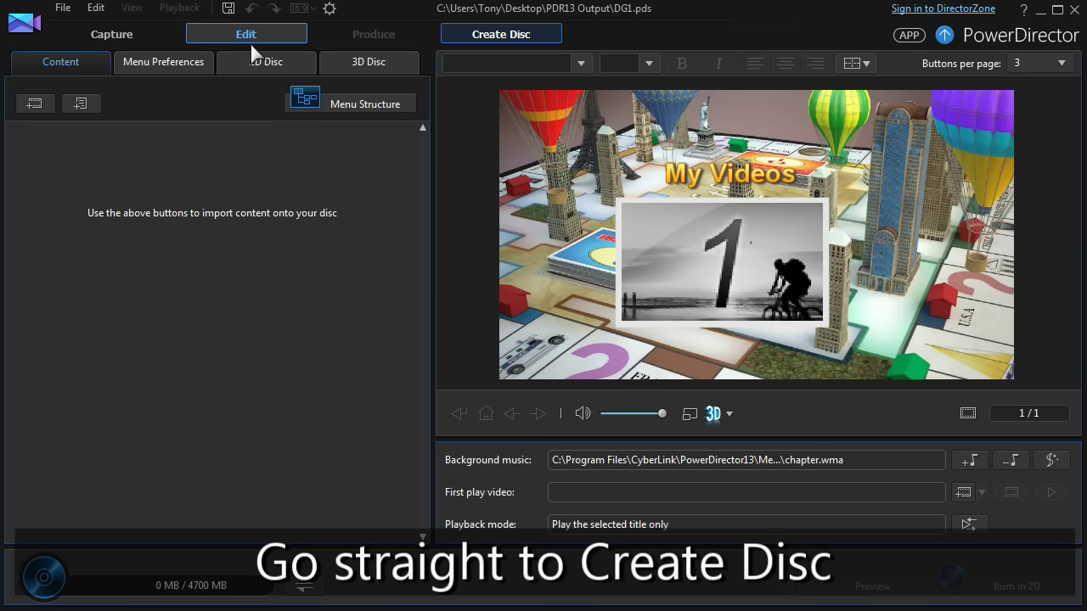
{"action": "left_click", "coordinate": [186, 65]}
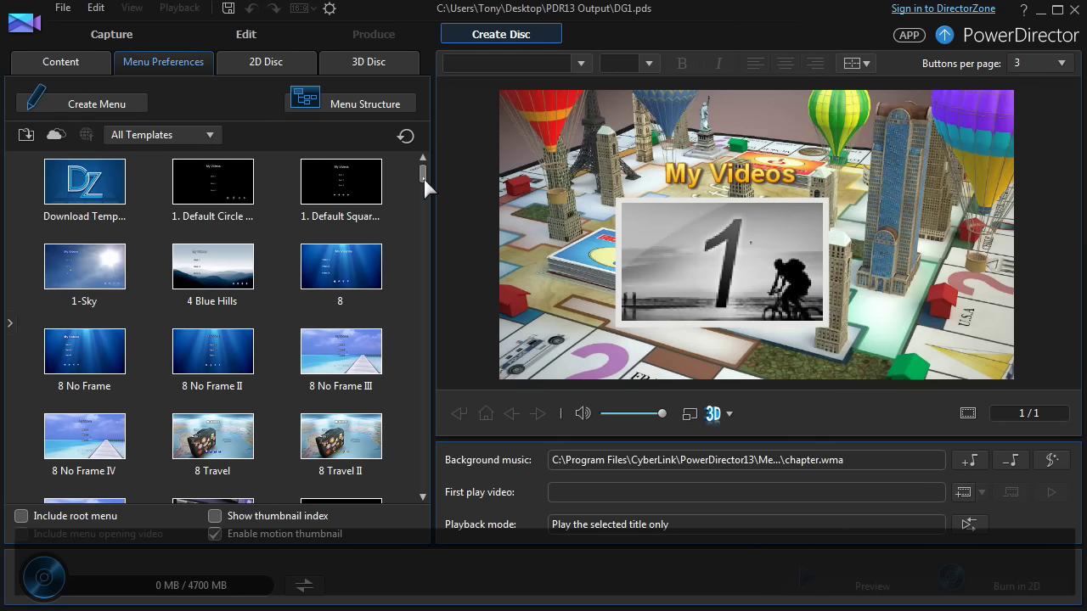
{"action": "scroll", "coordinate": [424, 190], "scroll_direction": "down", "scroll_amount": 2}
{"action": "left_click_drag", "start_coordinate": [425, 192], "coordinate": [425, 201]}
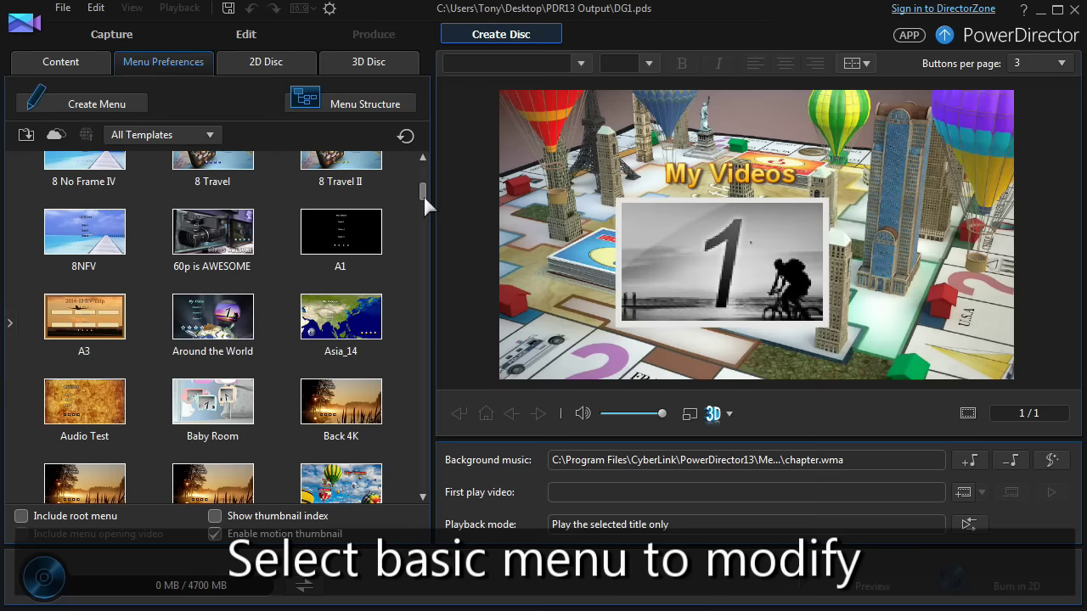
{"action": "left_click", "coordinate": [314, 229]}
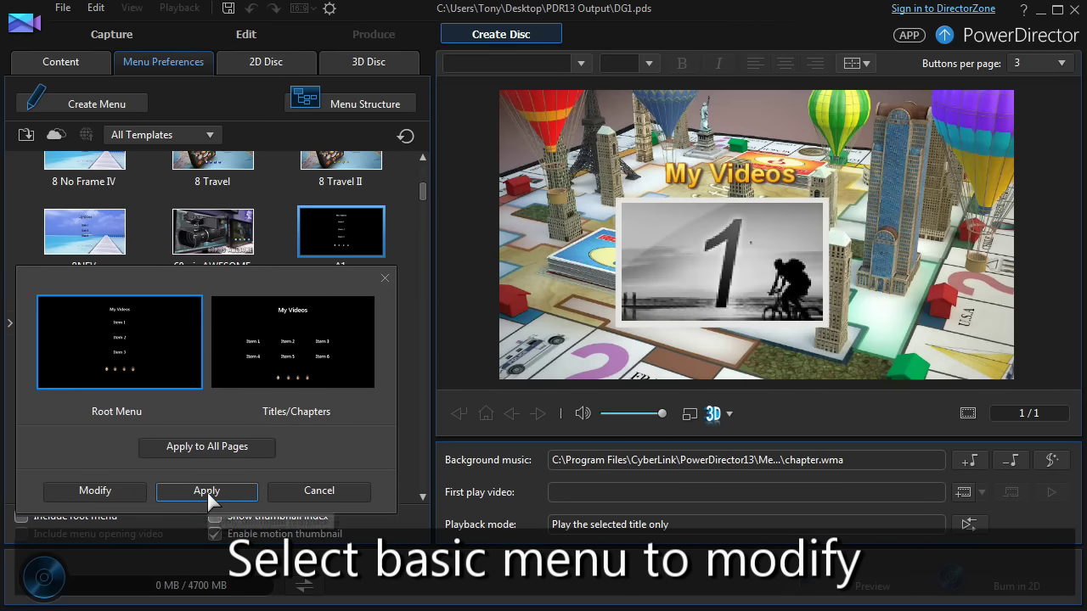
{"action": "left_click", "coordinate": [95, 491]}
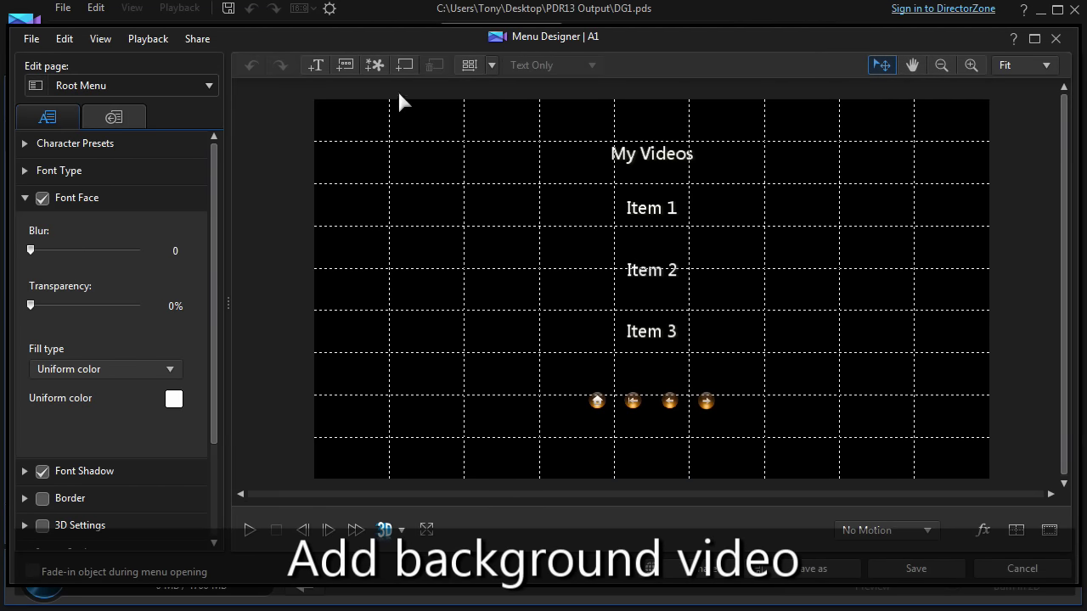
Step: Set DGBV1.mp4 as the stretched background video on all menu pages, and preview the root menu
{"action": "left_click", "coordinate": [404, 64]}
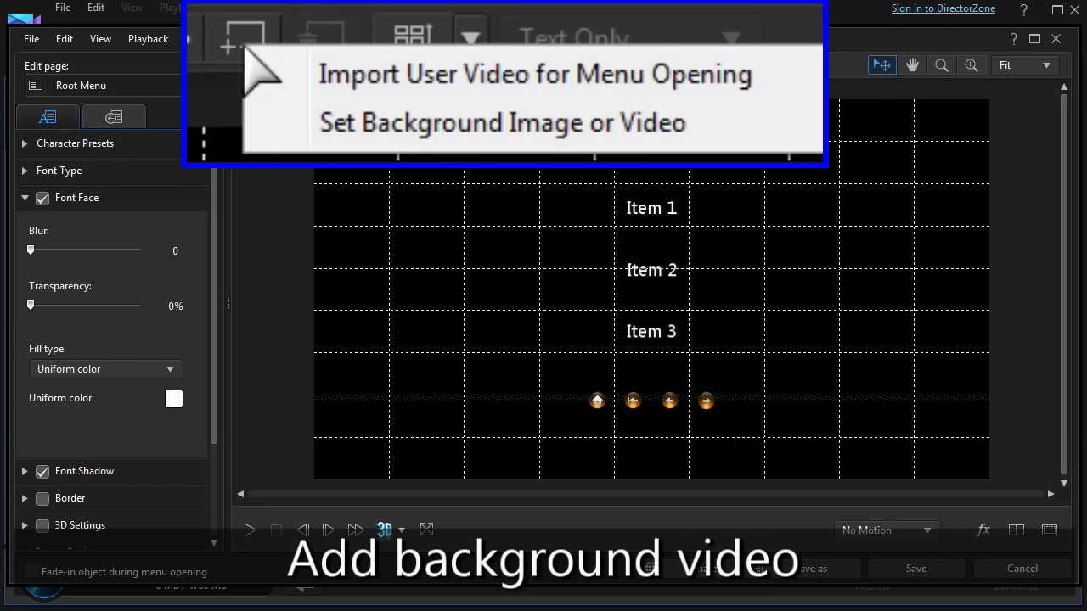
{"action": "left_click", "coordinate": [448, 97]}
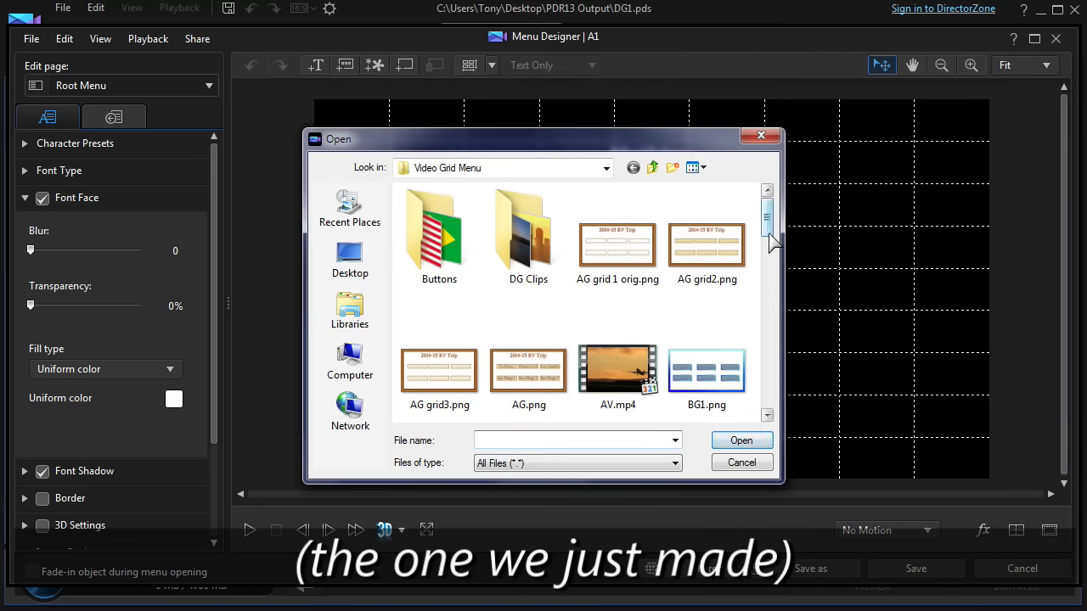
{"action": "left_click_drag", "start_coordinate": [770, 218], "coordinate": [775, 316]}
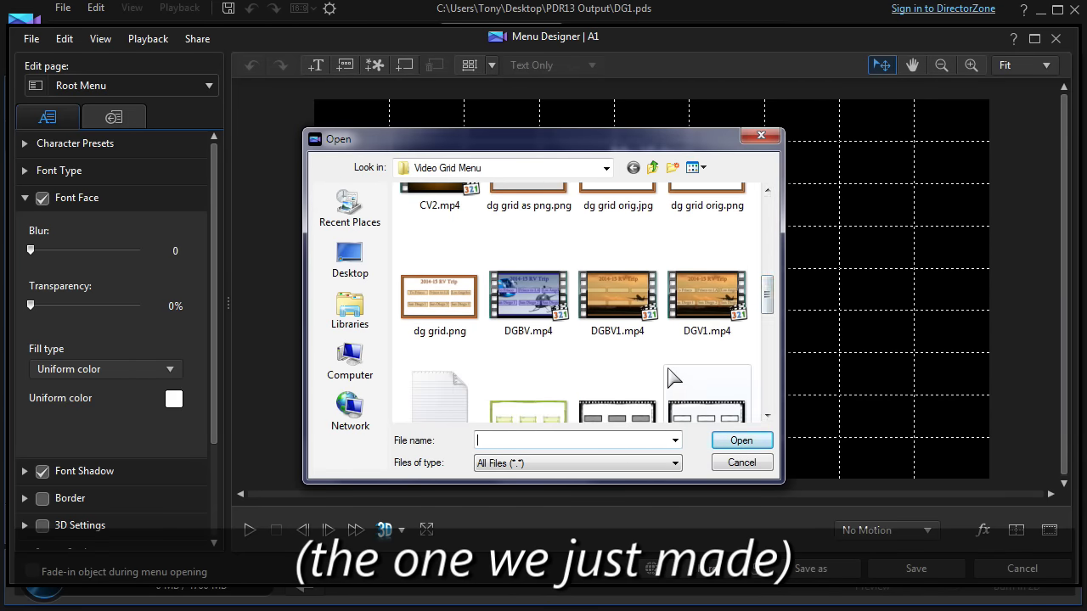
{"action": "double_click", "coordinate": [608, 297]}
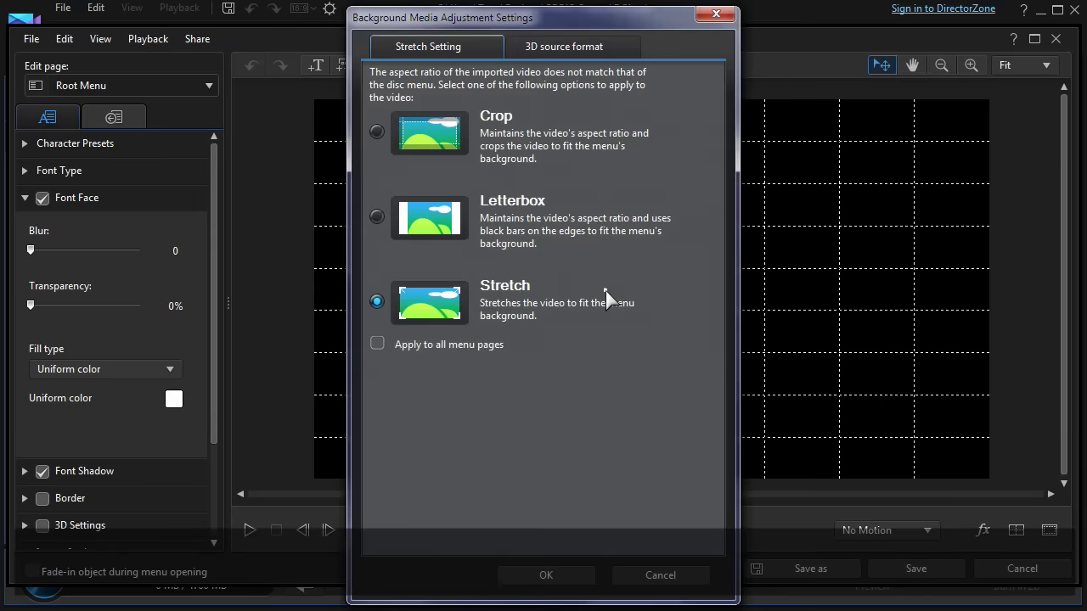
{"action": "left_click", "coordinate": [378, 344]}
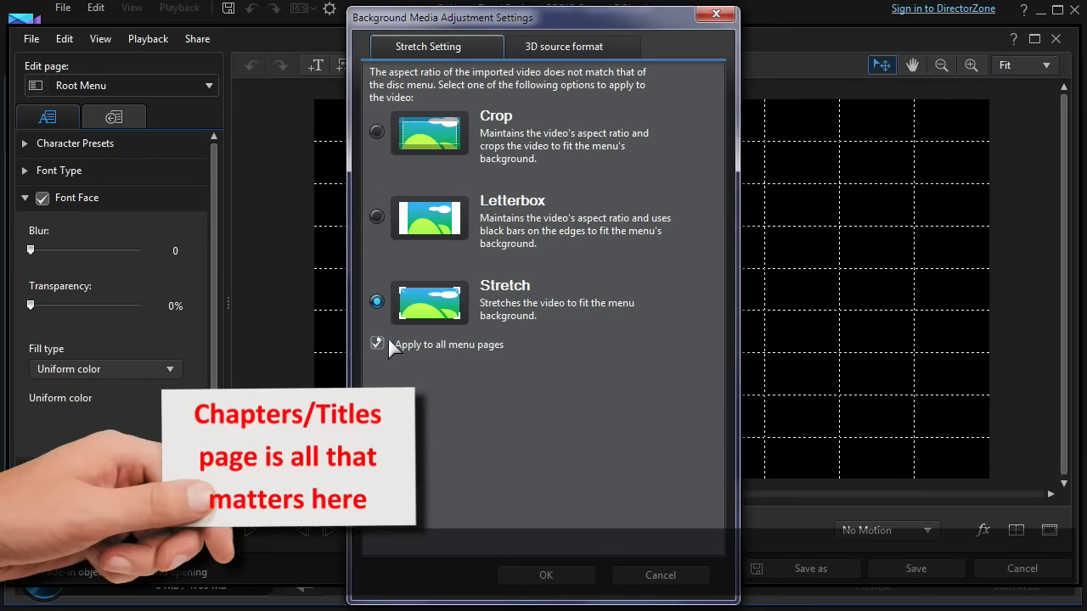
{"action": "left_click", "coordinate": [566, 577]}
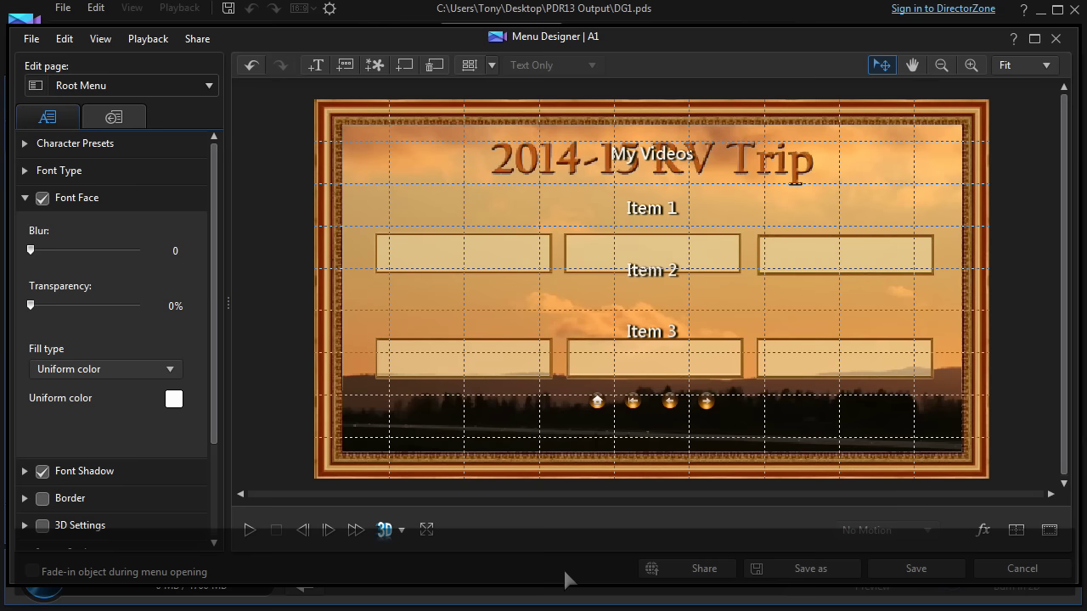
{"action": "left_click", "coordinate": [250, 529]}
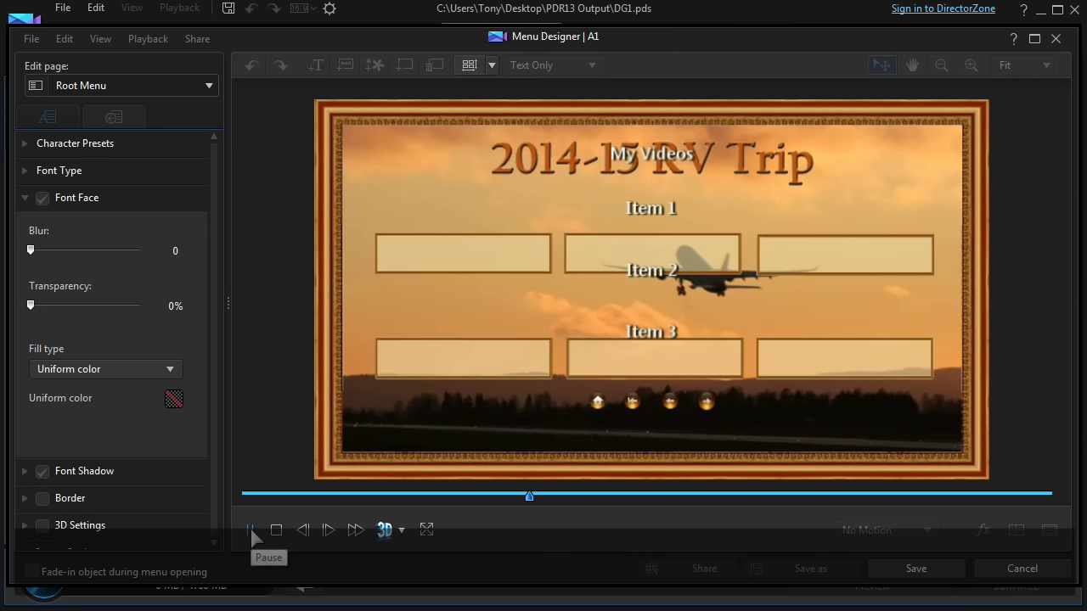
{"action": "left_click", "coordinate": [276, 529]}
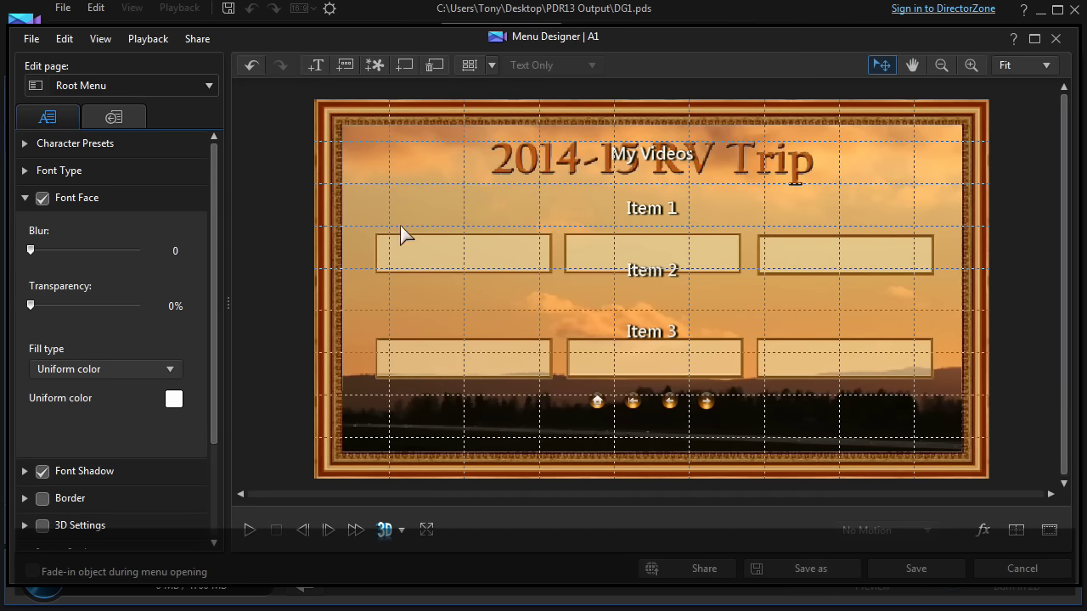
Step: On the Titles/Chapters Menu page, align the six item labels inside the boxes of the background grid
{"action": "left_click", "coordinate": [209, 86]}
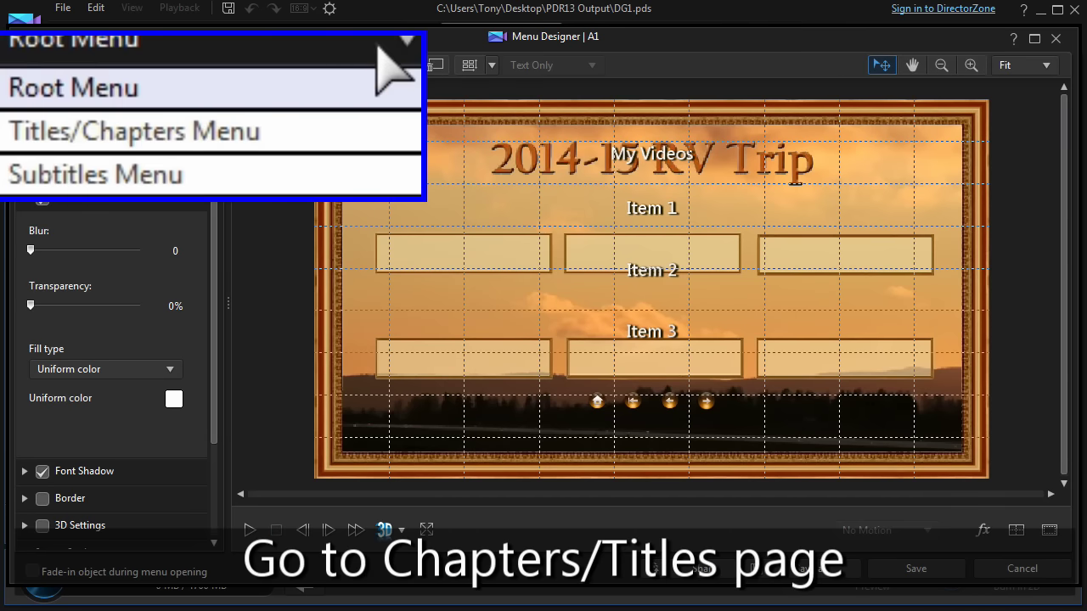
{"action": "left_click", "coordinate": [178, 121]}
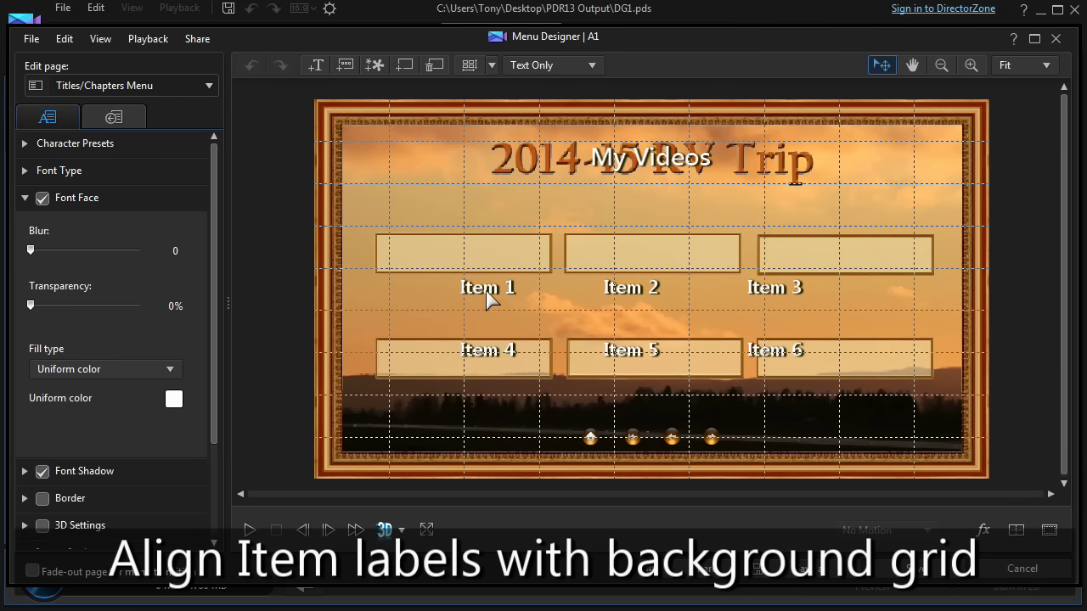
{"action": "left_click_drag", "start_coordinate": [486, 290], "coordinate": [471, 261]}
{"action": "mouse_move", "coordinate": [631, 295]}
{"action": "left_mouse_down"}
{"action": "mouse_move", "coordinate": [632, 270]}
{"action": "mouse_move", "coordinate": [651, 258]}
{"action": "left_mouse_up"}
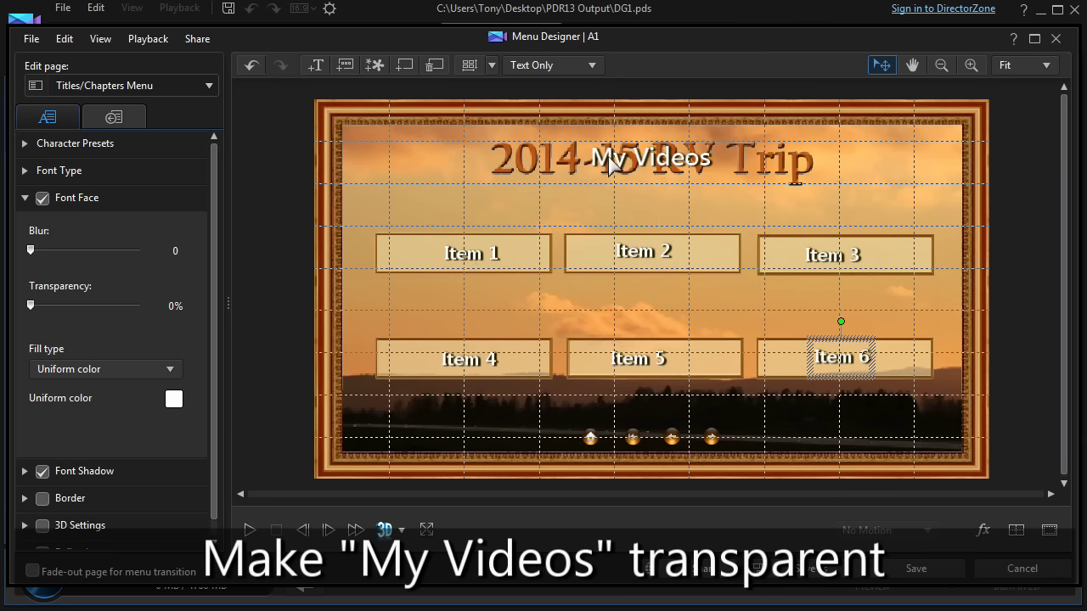
Step: Hide the "My Videos" title by setting its font face transparency to 100% and turning off its font shadow
{"action": "left_click", "coordinate": [641, 175]}
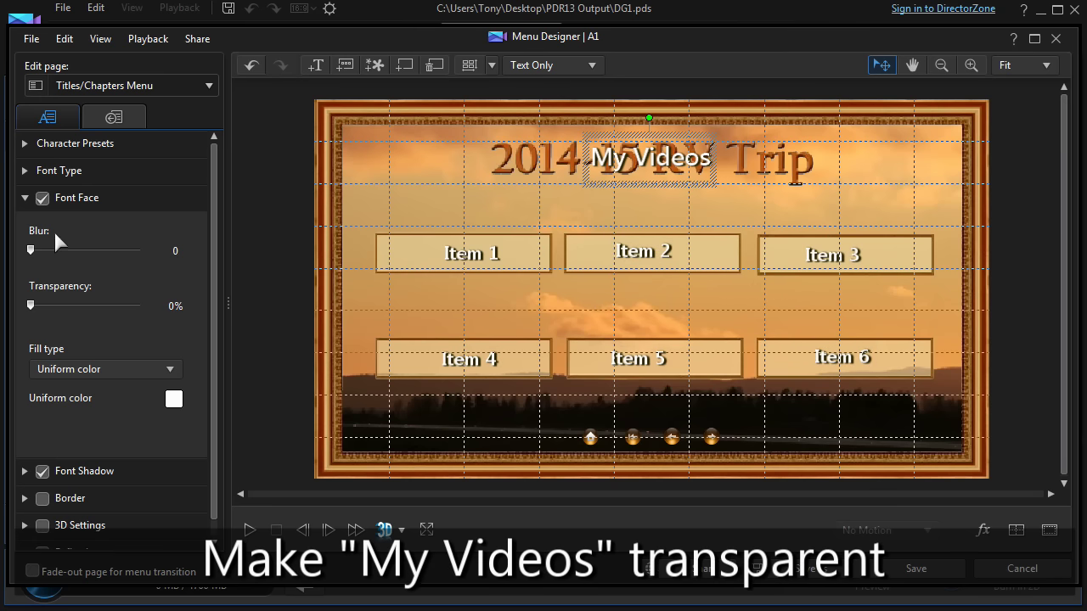
{"action": "left_click_drag", "start_coordinate": [31, 306], "coordinate": [204, 314]}
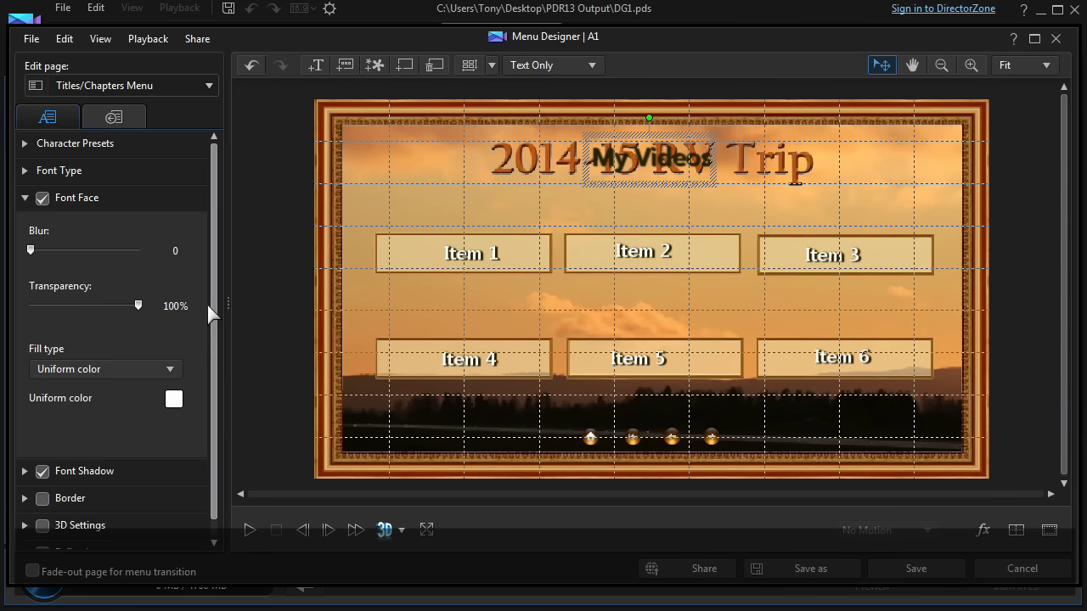
{"action": "left_click", "coordinate": [43, 472]}
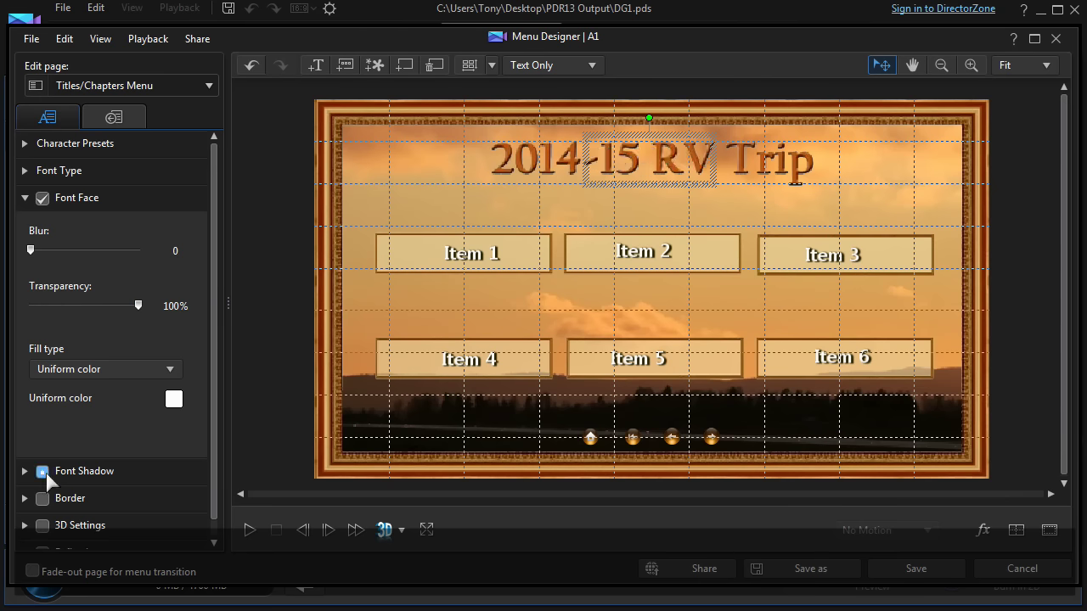
Step: Set the font size of all six item labels to 20 and re-align them within the grid boxes
{"action": "left_click", "coordinate": [472, 258]}
{"action": "left_click", "coordinate": [643, 255], "text": "ctrl"}
{"action": "left_click", "coordinate": [834, 254], "text": "ctrl"}
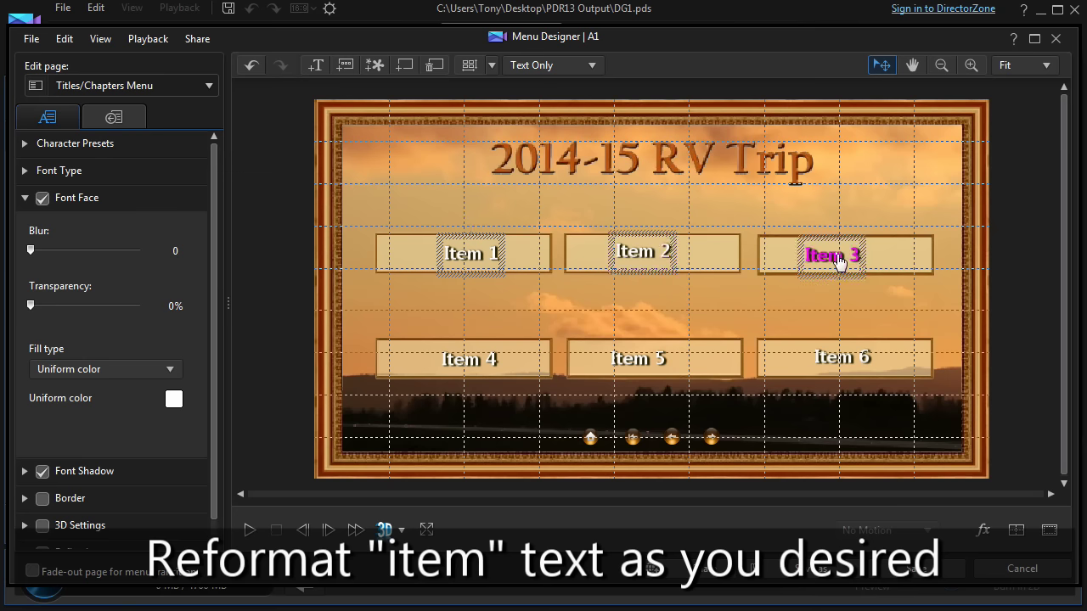
{"action": "left_click", "coordinate": [471, 360], "text": "ctrl"}
{"action": "left_click", "coordinate": [637, 359], "text": "ctrl"}
{"action": "left_click", "coordinate": [841, 358], "text": "ctrl"}
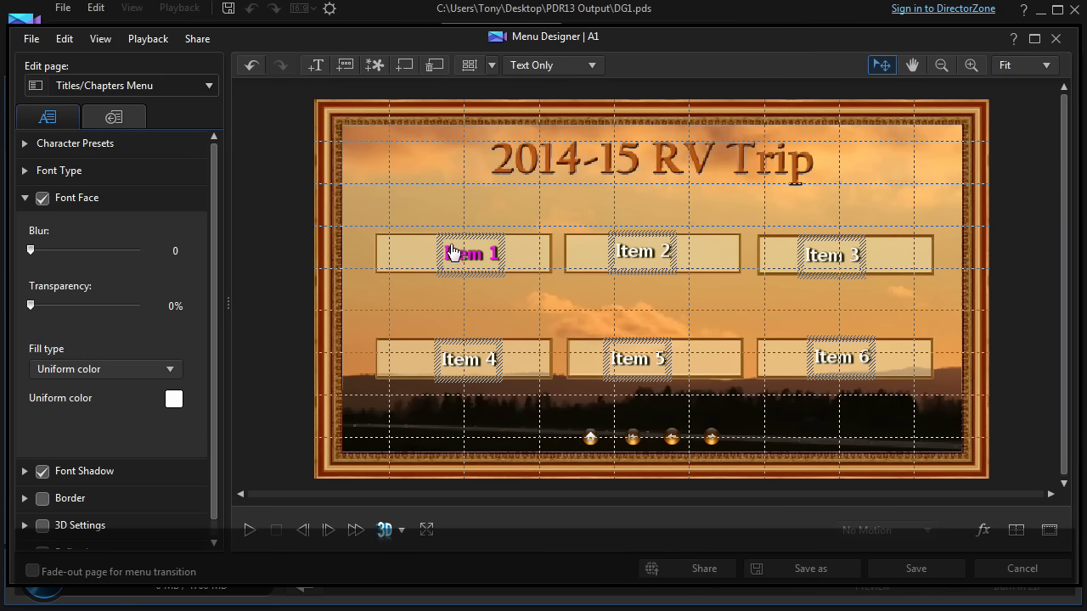
{"action": "left_click", "coordinate": [24, 197]}
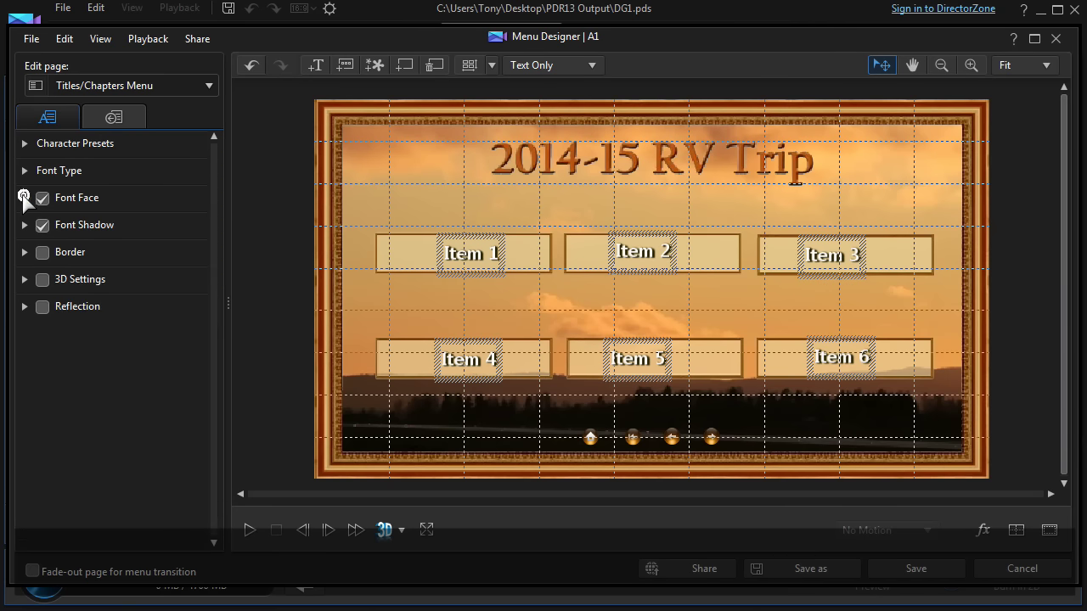
{"action": "left_click", "coordinate": [22, 170]}
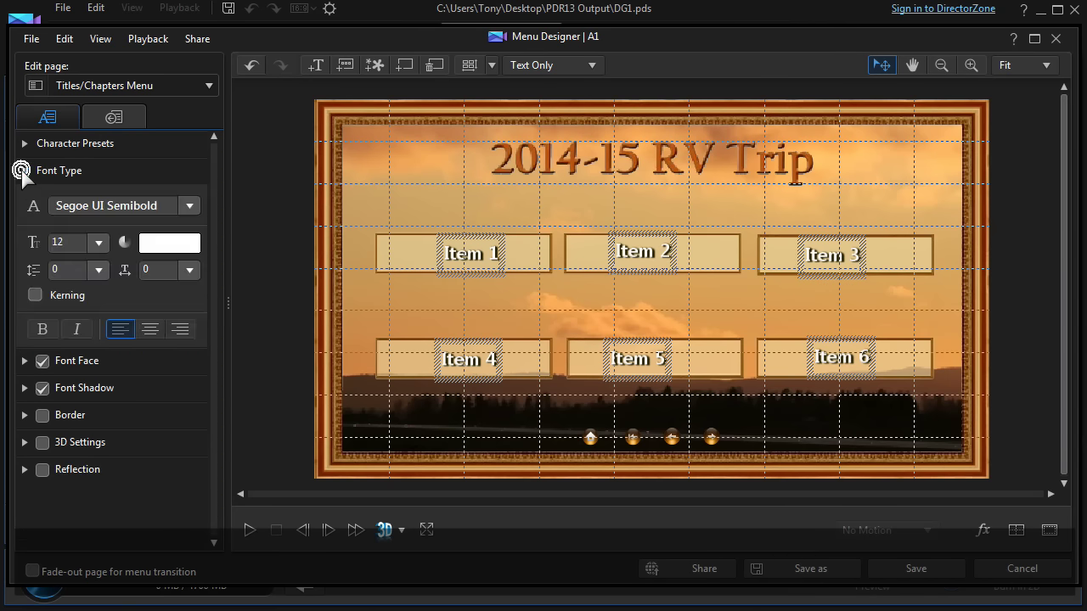
{"action": "left_click", "coordinate": [99, 242]}
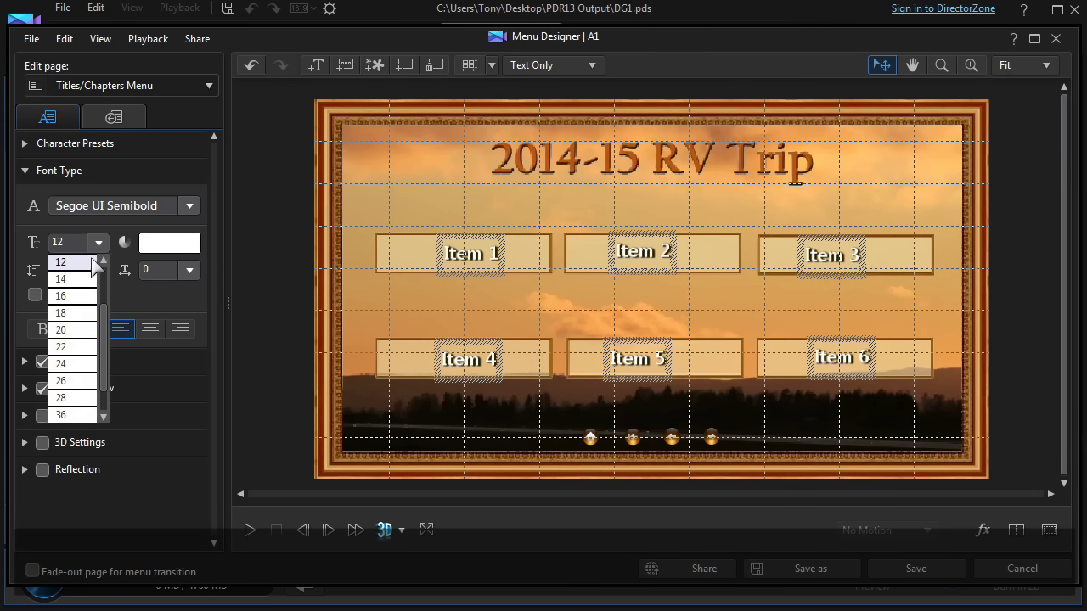
{"action": "left_click", "coordinate": [71, 332]}
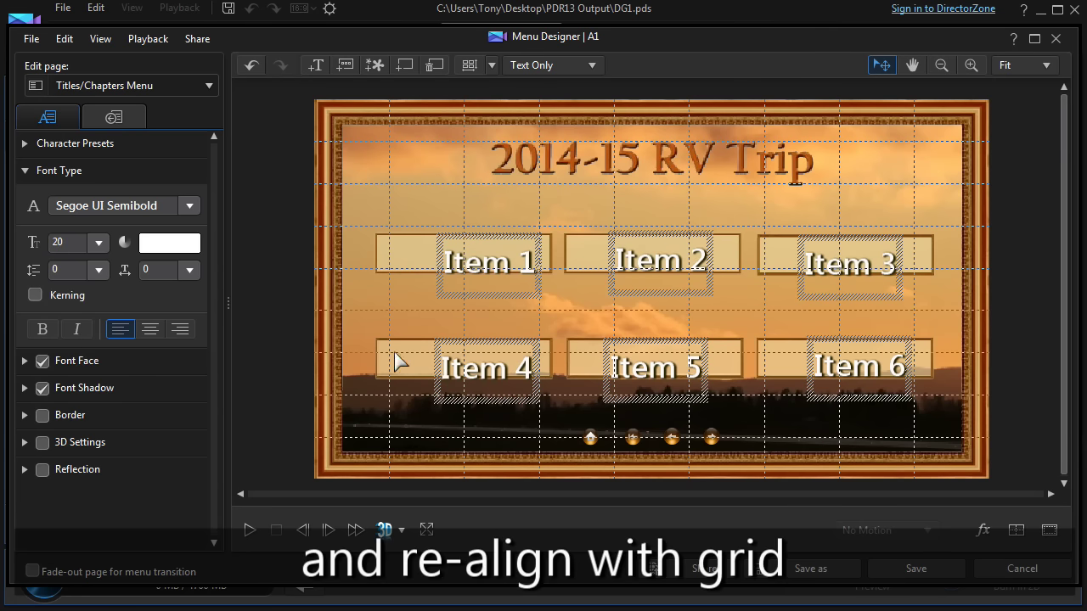
{"action": "left_click", "coordinate": [481, 353]}
{"action": "left_click", "coordinate": [476, 322]}
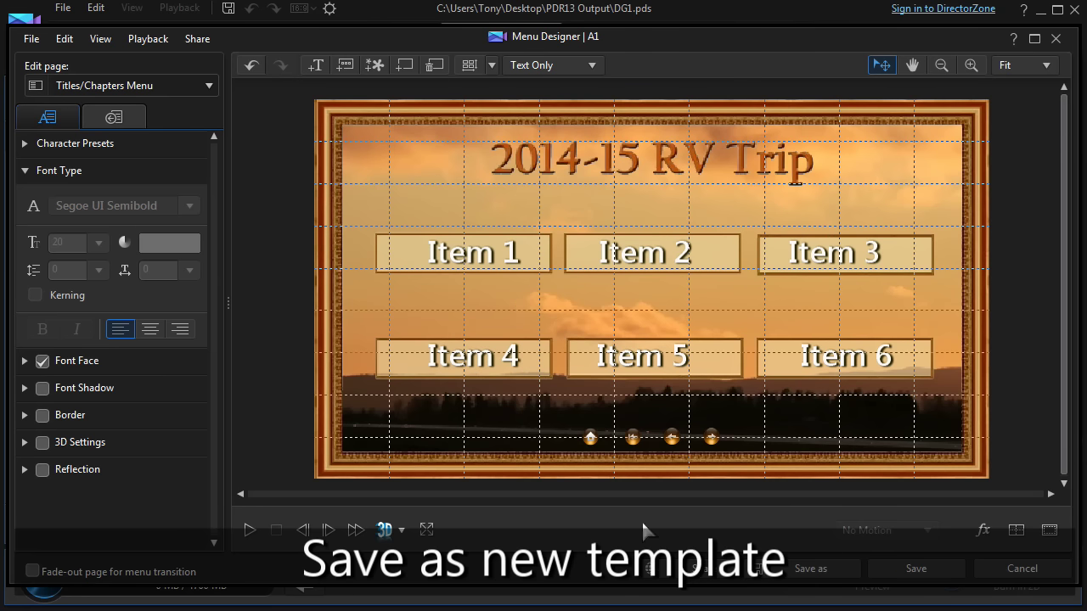
Step: Save the modified menu as a custom template named dg1 and finish editing it in the Menu Designer
{"action": "left_click", "coordinate": [815, 569]}
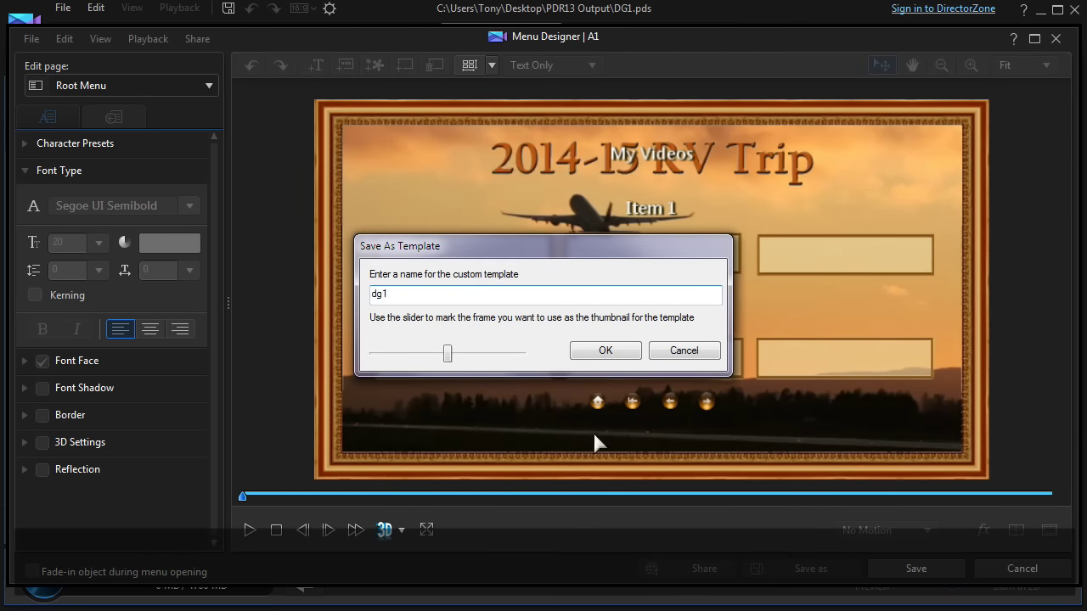
{"action": "left_click", "coordinate": [606, 350]}
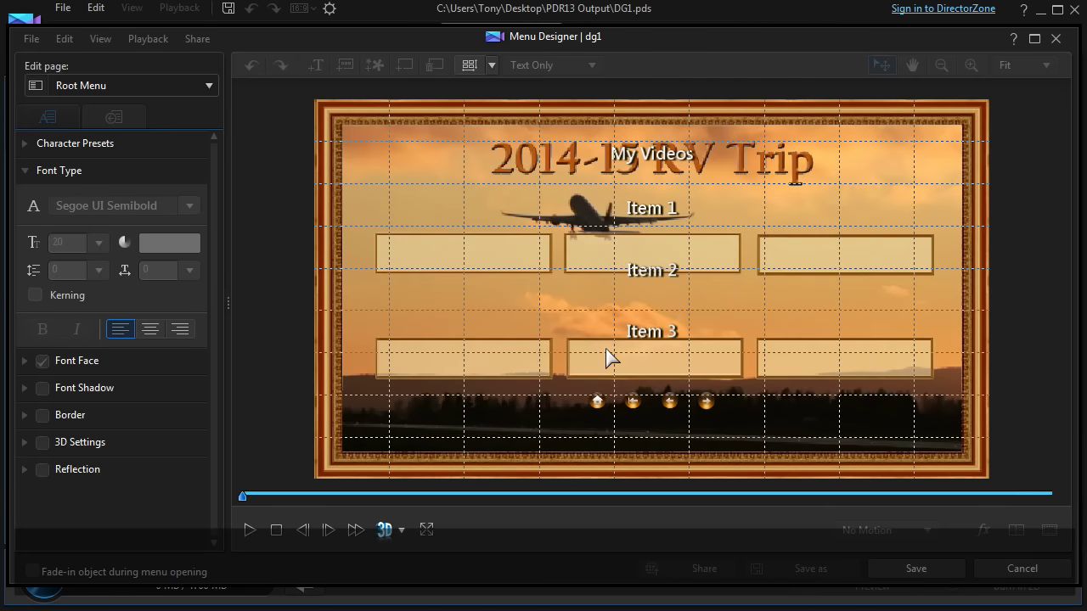
{"action": "left_click", "coordinate": [915, 574]}
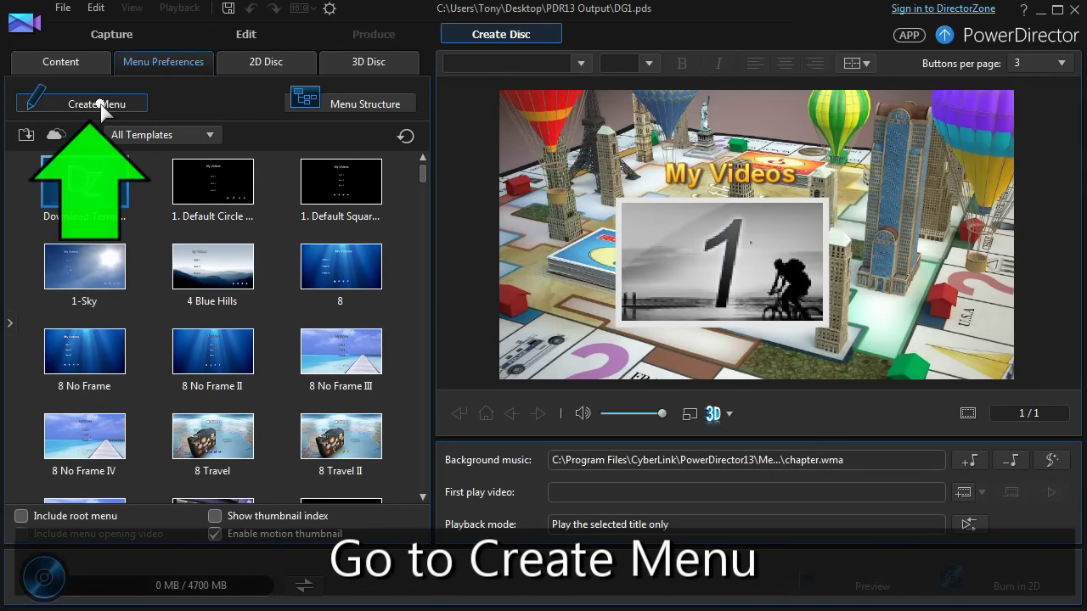
Step: Create a new menu, and give its Titles/Chapters Menu page AV.mp4 as a stretched background and the Text Only button layout
{"action": "left_click", "coordinate": [100, 105]}
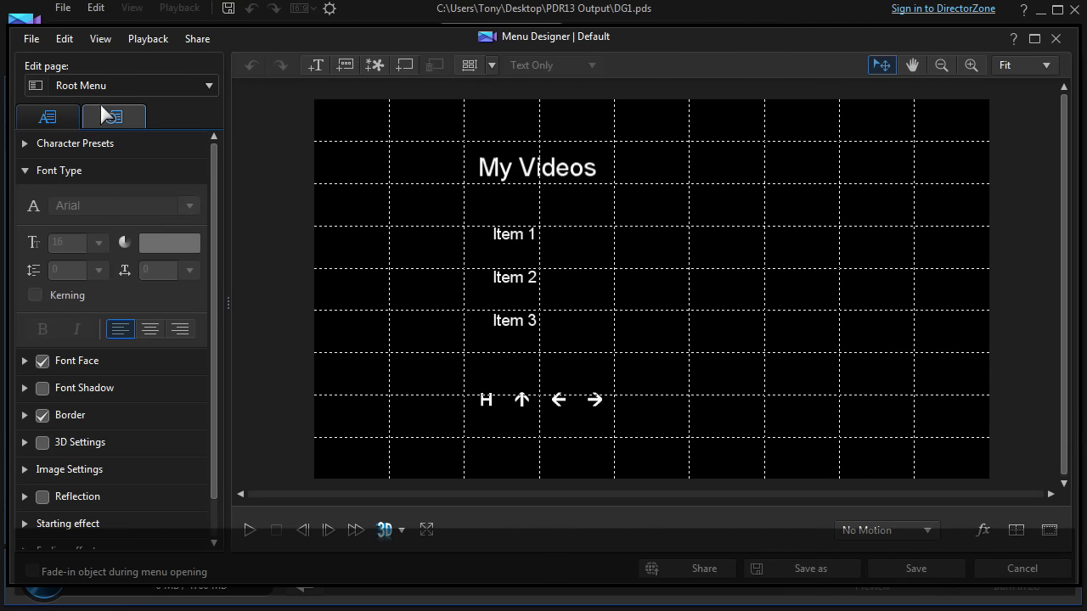
{"action": "left_click", "coordinate": [209, 84]}
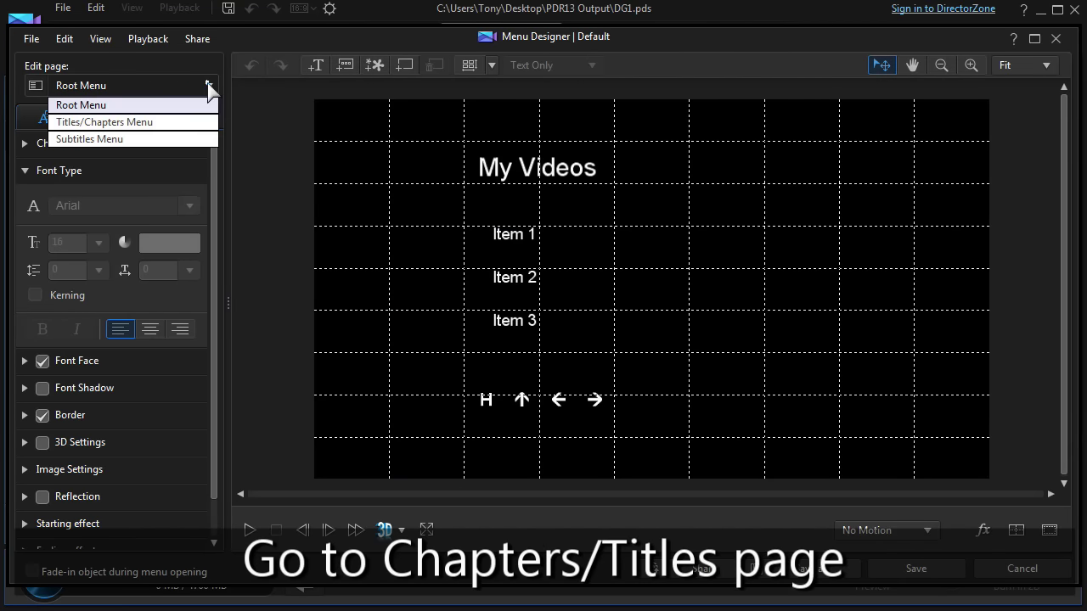
{"action": "left_click", "coordinate": [152, 119]}
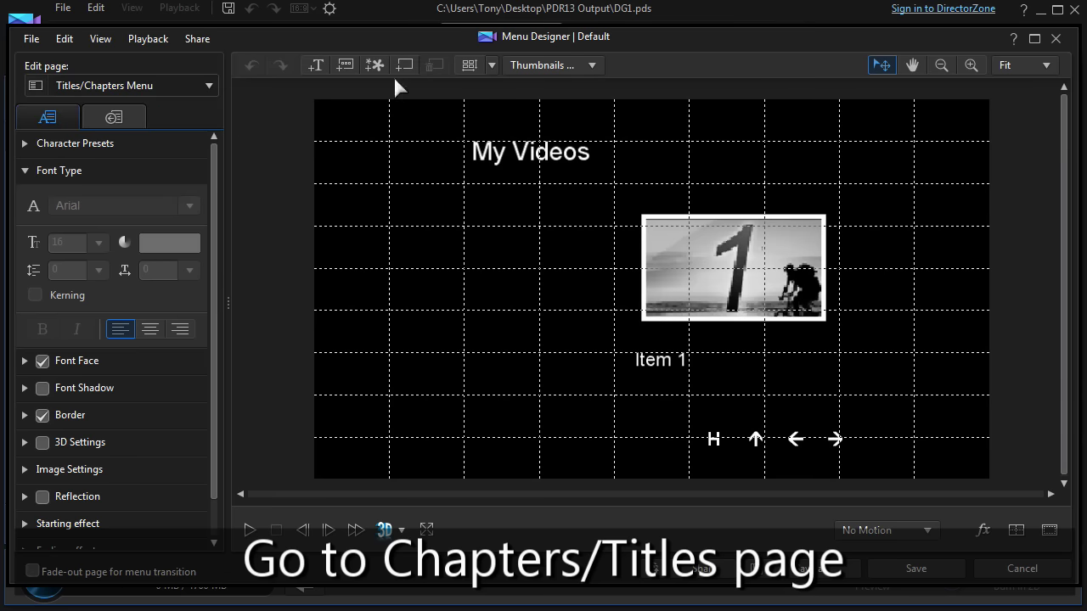
{"action": "left_click", "coordinate": [397, 72]}
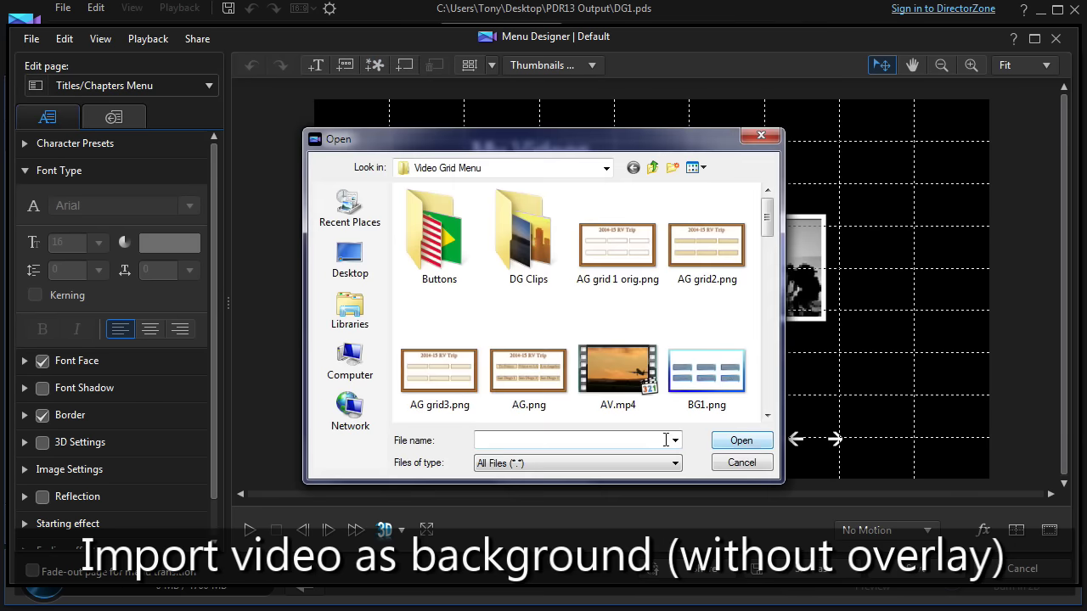
{"action": "double_click", "coordinate": [618, 373]}
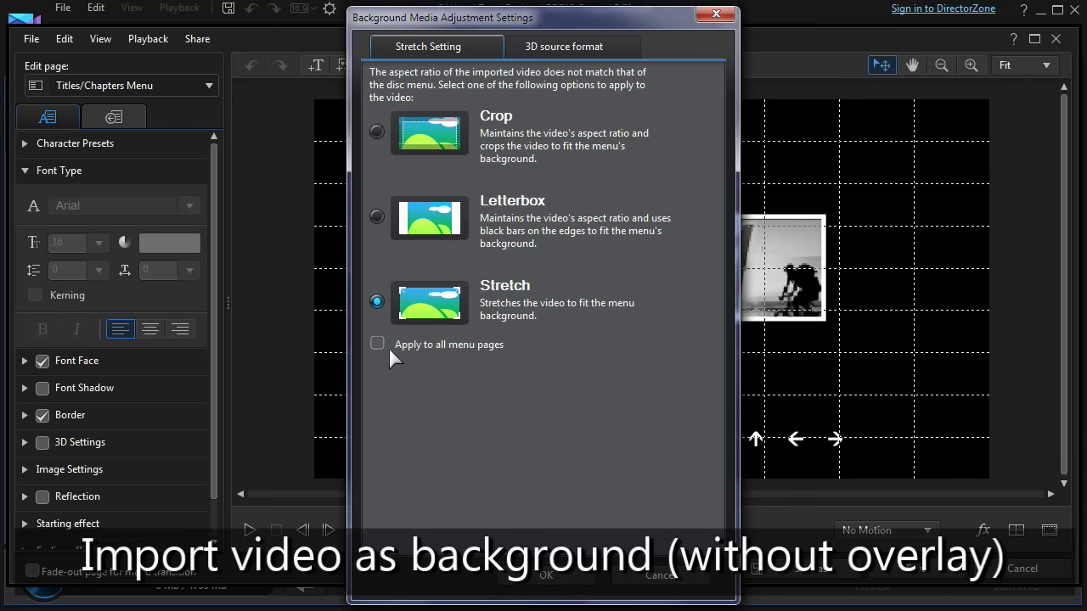
{"action": "left_click", "coordinate": [559, 572]}
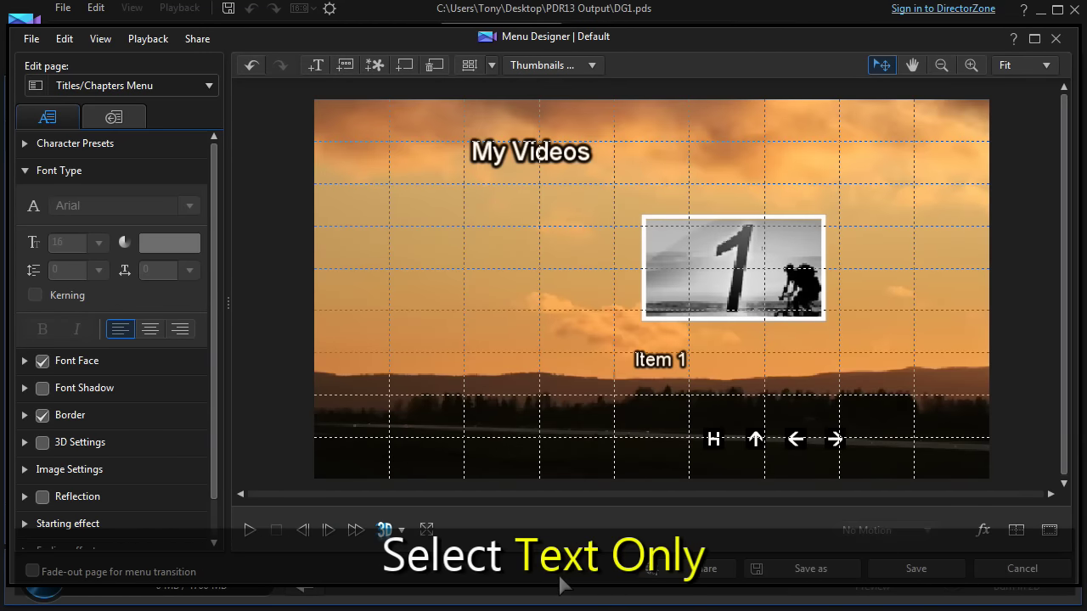
{"action": "left_click", "coordinate": [592, 65]}
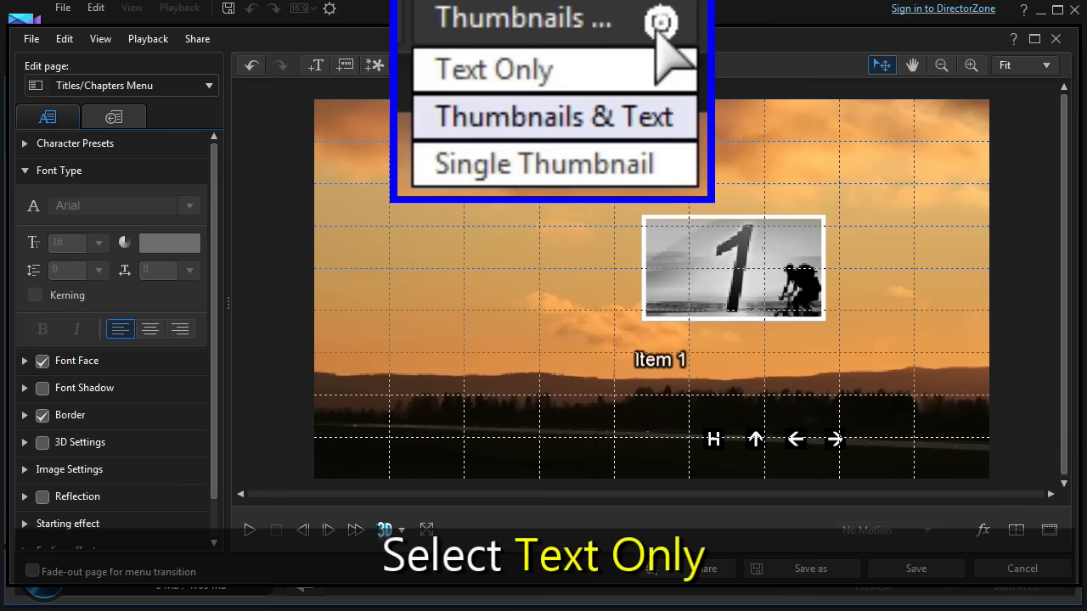
{"action": "left_click", "coordinate": [552, 81]}
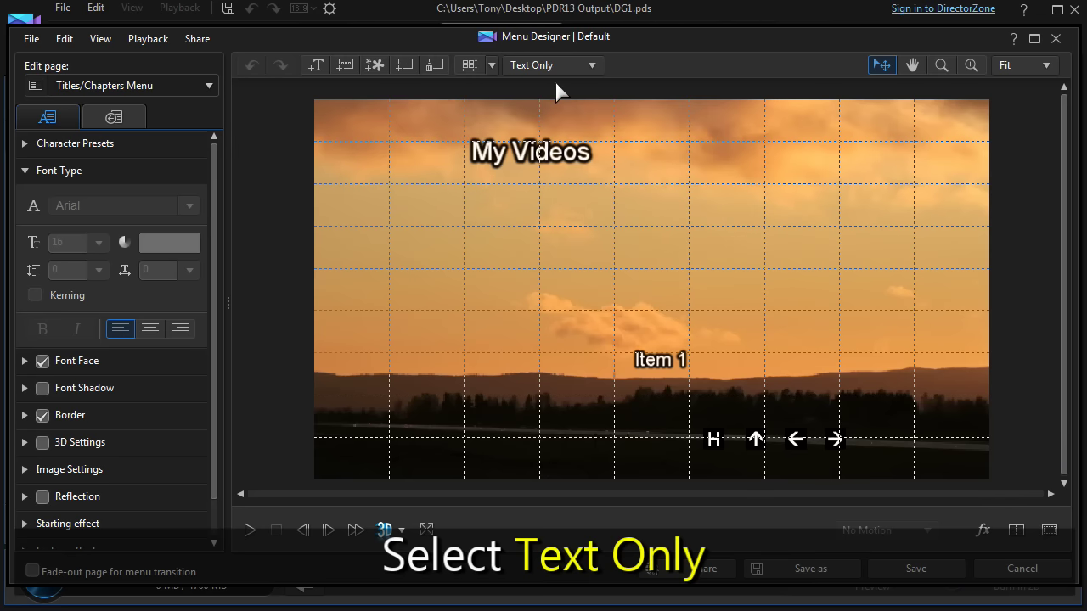
Step: Add the AG grid3.png overlay to the Titles/Chapters Menu page and enlarge it to fill the whole page
{"action": "left_click", "coordinate": [374, 64]}
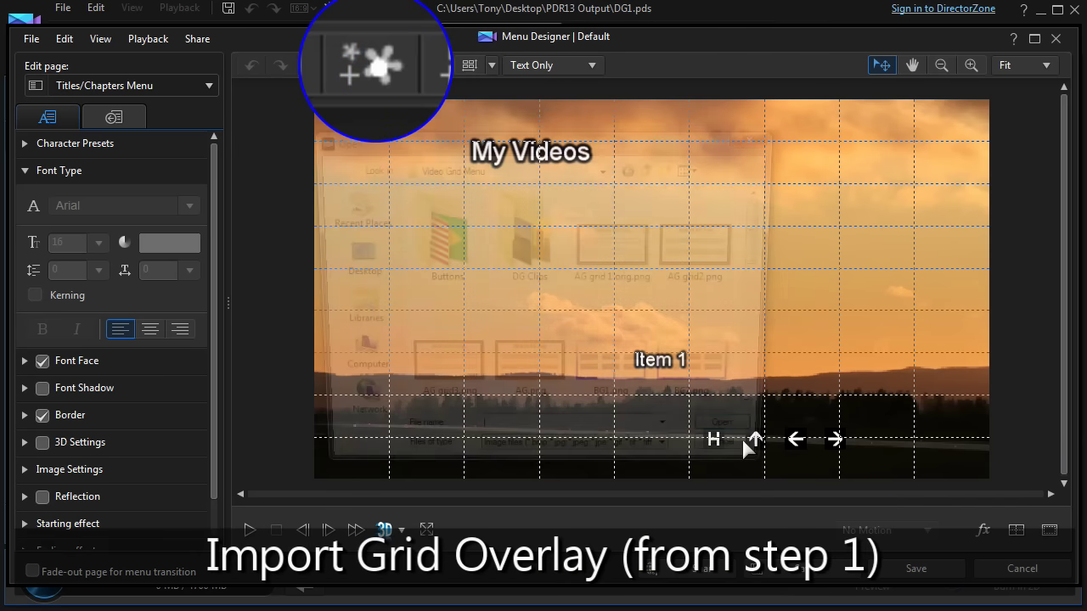
{"action": "double_click", "coordinate": [444, 376]}
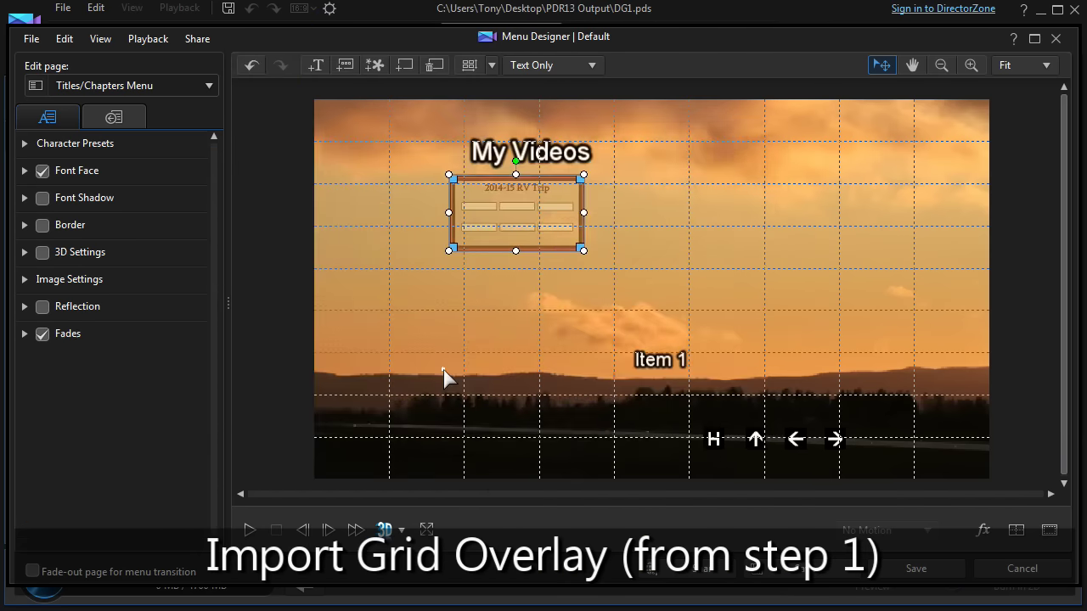
{"action": "left_click_drag", "start_coordinate": [453, 176], "coordinate": [314, 101]}
{"action": "left_click_drag", "start_coordinate": [581, 249], "coordinate": [988, 468]}
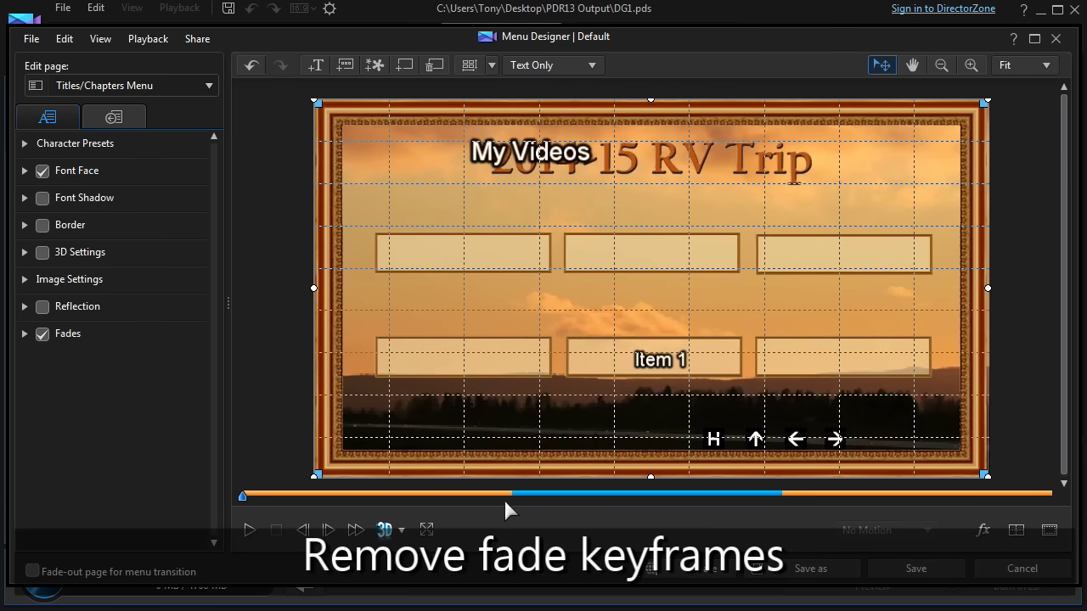
Step: Remove the fade-in and fade-out from the grid overlay so it lasts the whole menu duration
{"action": "left_click_drag", "start_coordinate": [513, 491], "coordinate": [243, 492]}
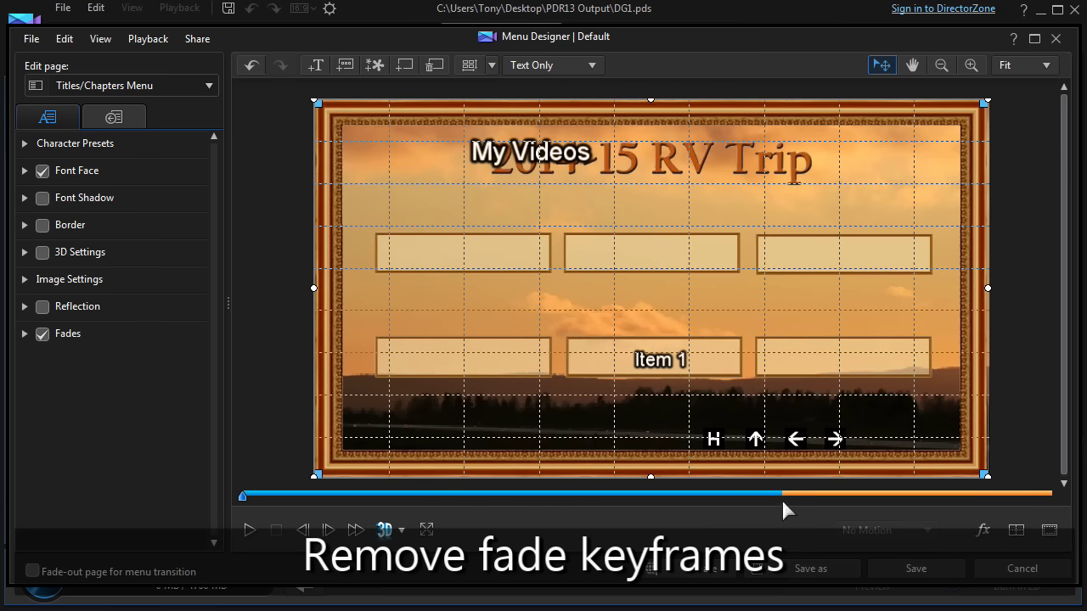
{"action": "left_click_drag", "start_coordinate": [780, 492], "coordinate": [1052, 492]}
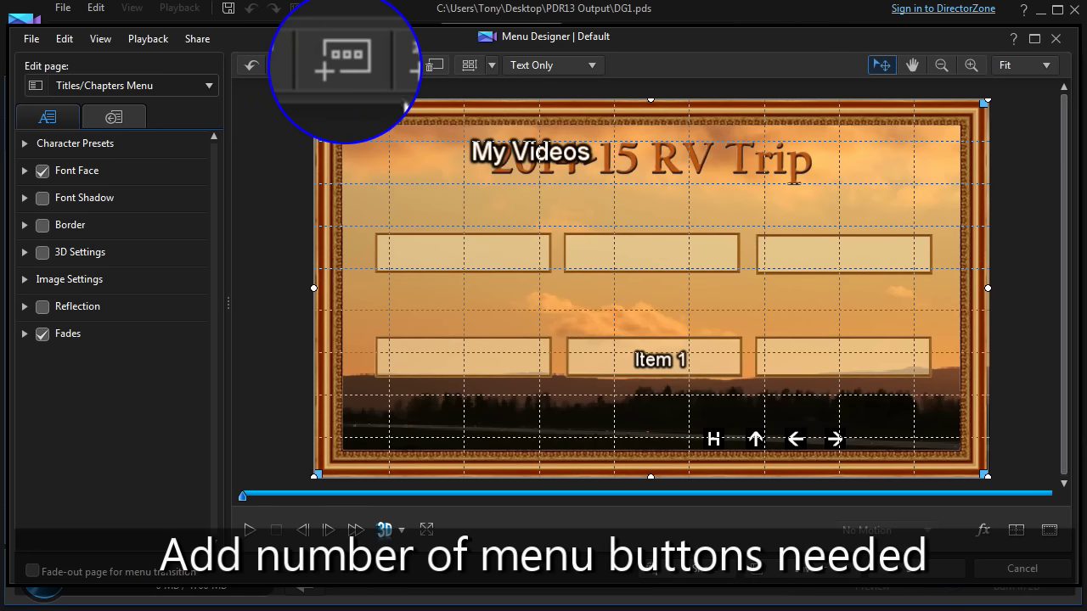
Step: Add menu buttons until the page has six, and place the labels Item 1 to Item 6 in the grid boxes
{"action": "left_click", "coordinate": [345, 67]}
{"action": "left_click", "coordinate": [346, 64]}
{"action": "left_click", "coordinate": [346, 65]}
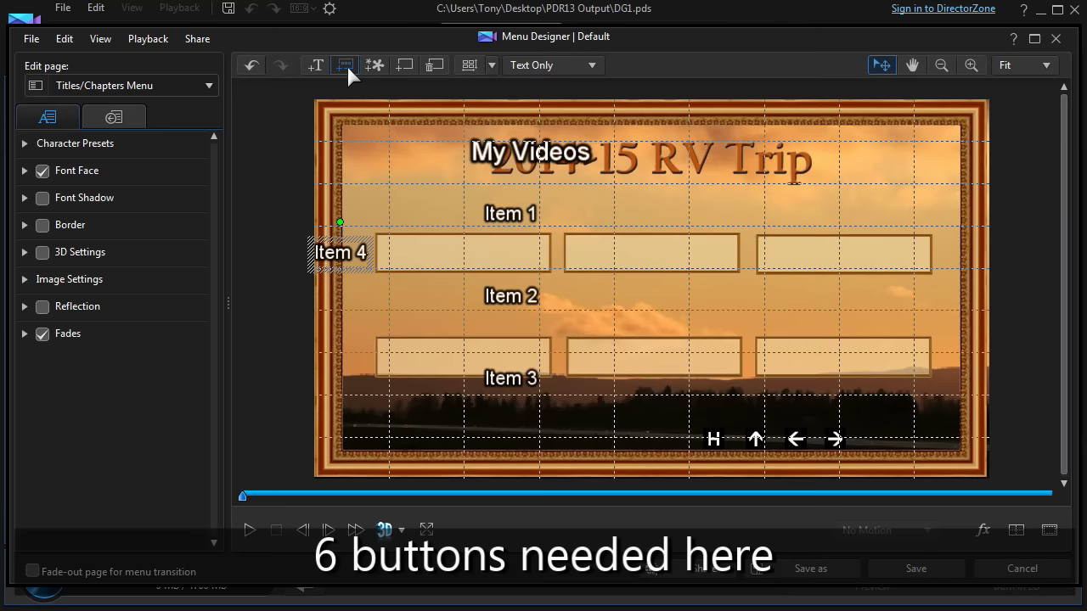
{"action": "left_click", "coordinate": [347, 64]}
{"action": "left_click", "coordinate": [346, 65]}
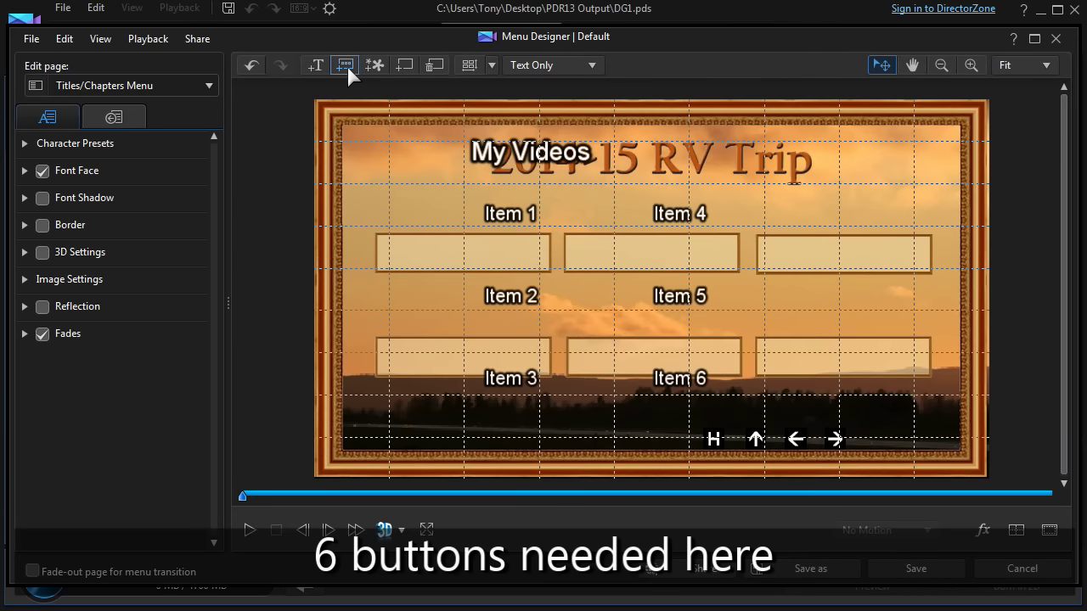
{"action": "mouse_move", "coordinate": [507, 219]}
{"action": "left_mouse_down"}
{"action": "mouse_move", "coordinate": [444, 258]}
{"action": "mouse_move", "coordinate": [459, 251]}
{"action": "left_mouse_up"}
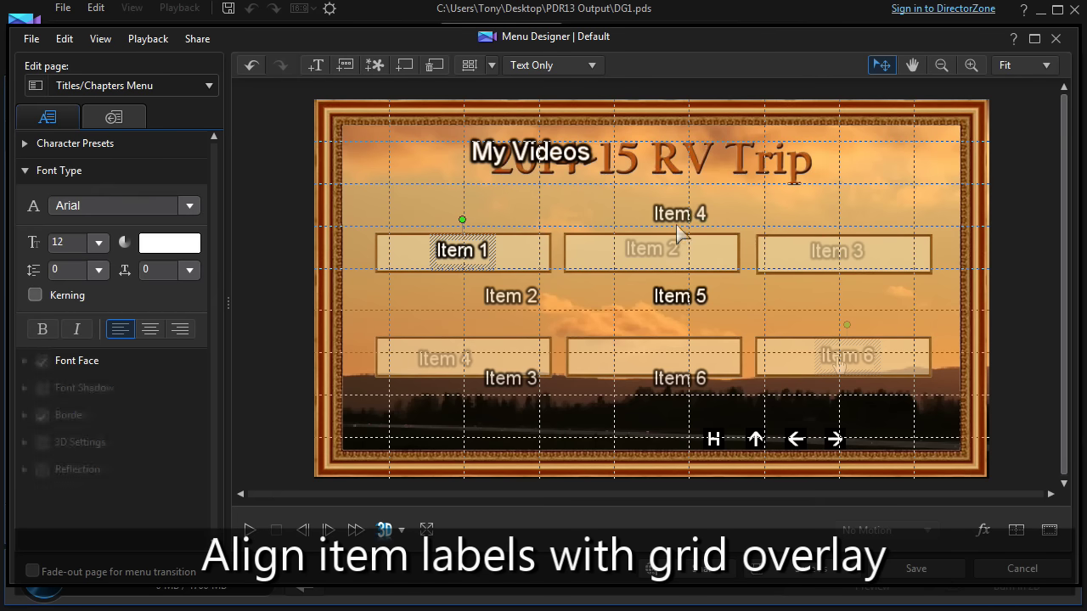
{"action": "left_click_drag", "start_coordinate": [679, 299], "coordinate": [653, 357]}
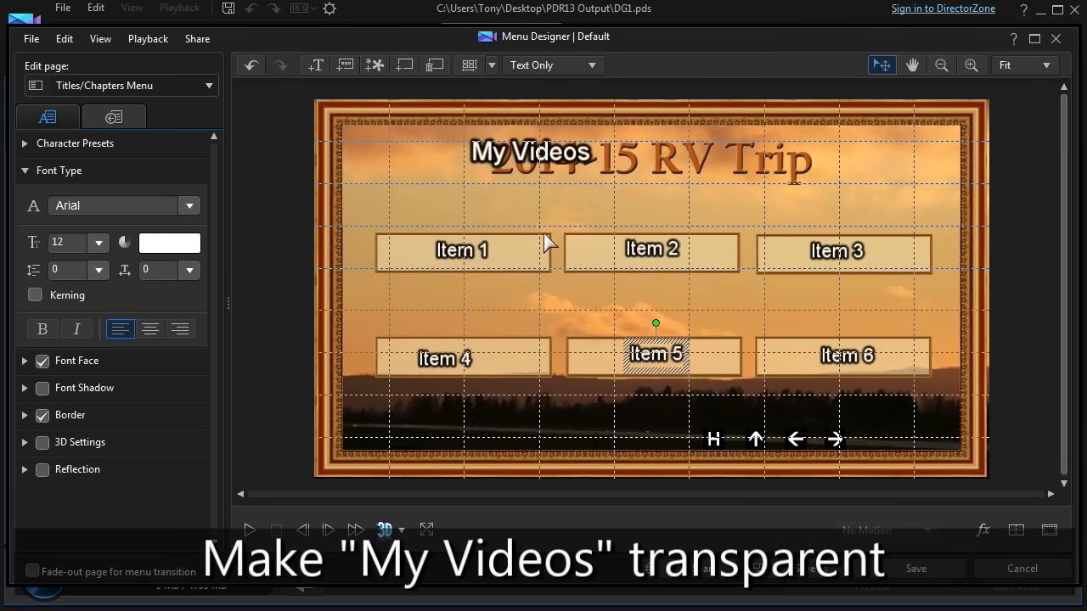
Step: Make the My Videos title invisible by turning off its font face and border
{"action": "left_click", "coordinate": [519, 155]}
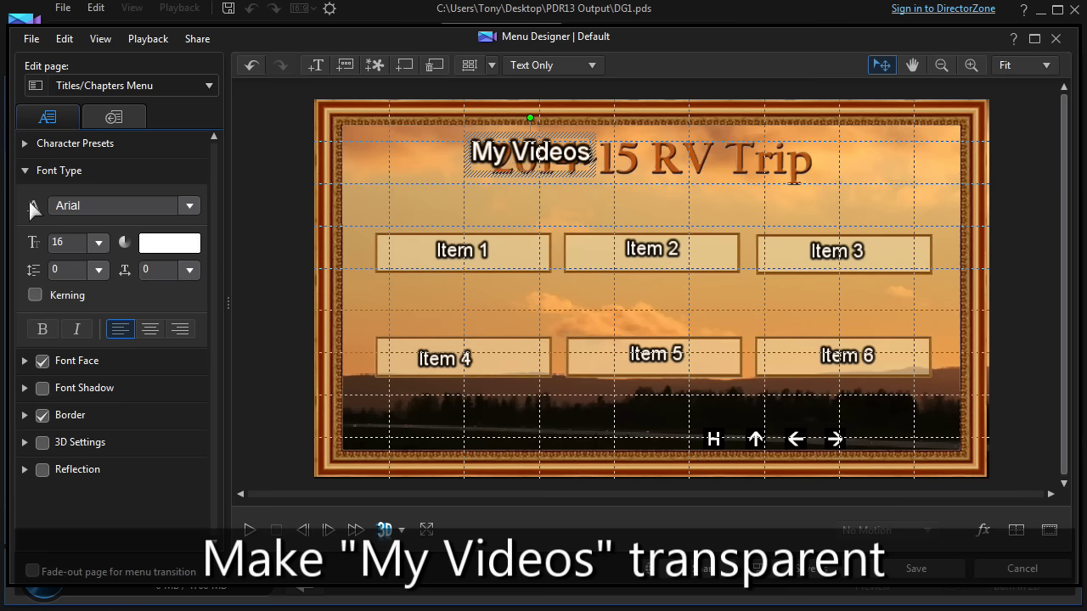
{"action": "left_click", "coordinate": [24, 171]}
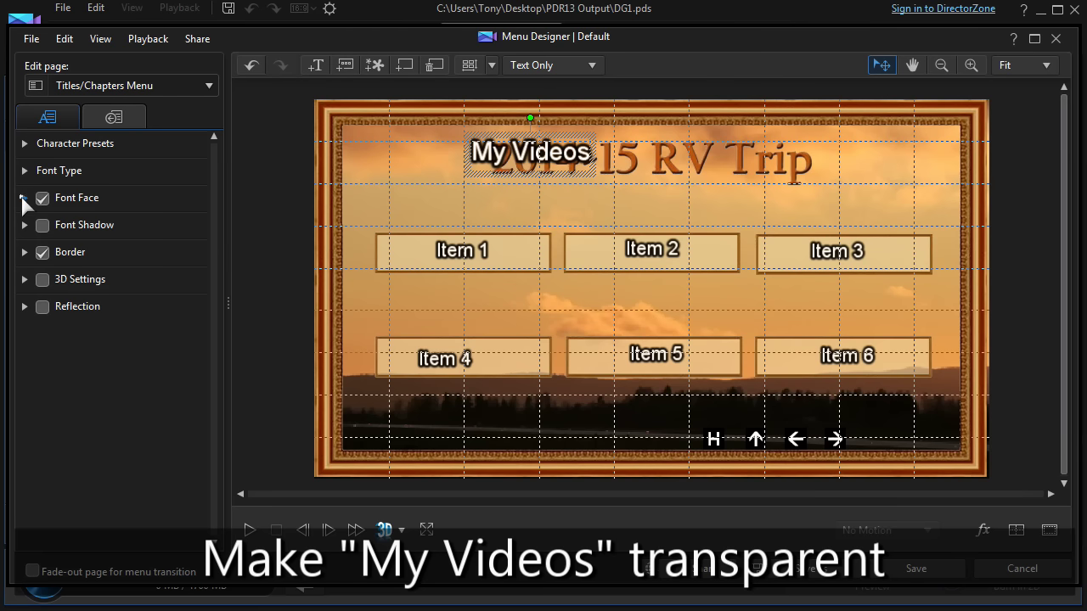
{"action": "left_click", "coordinate": [24, 198]}
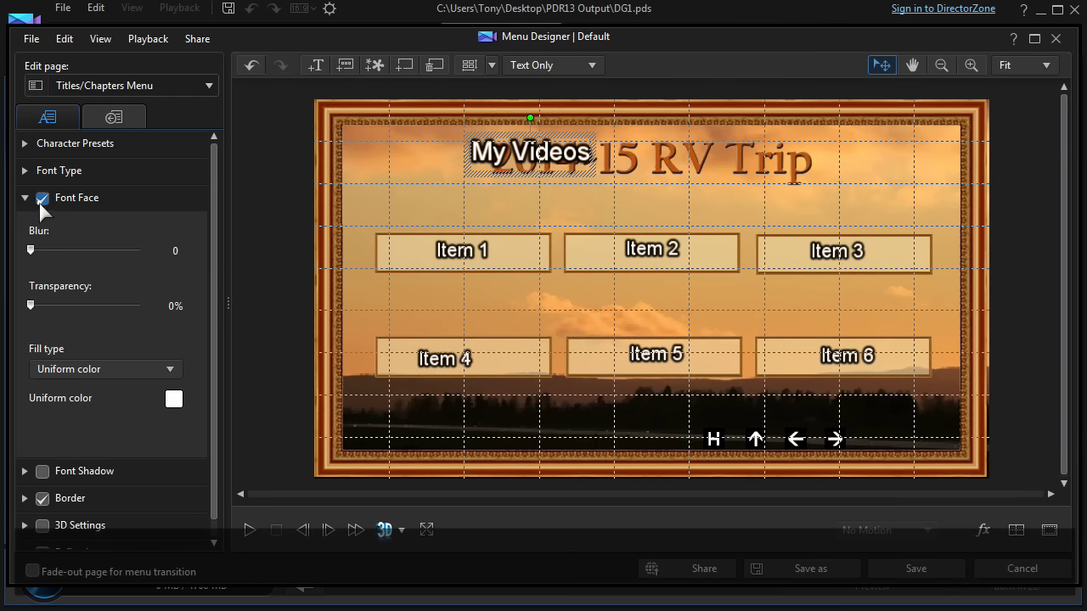
{"action": "left_click", "coordinate": [42, 198]}
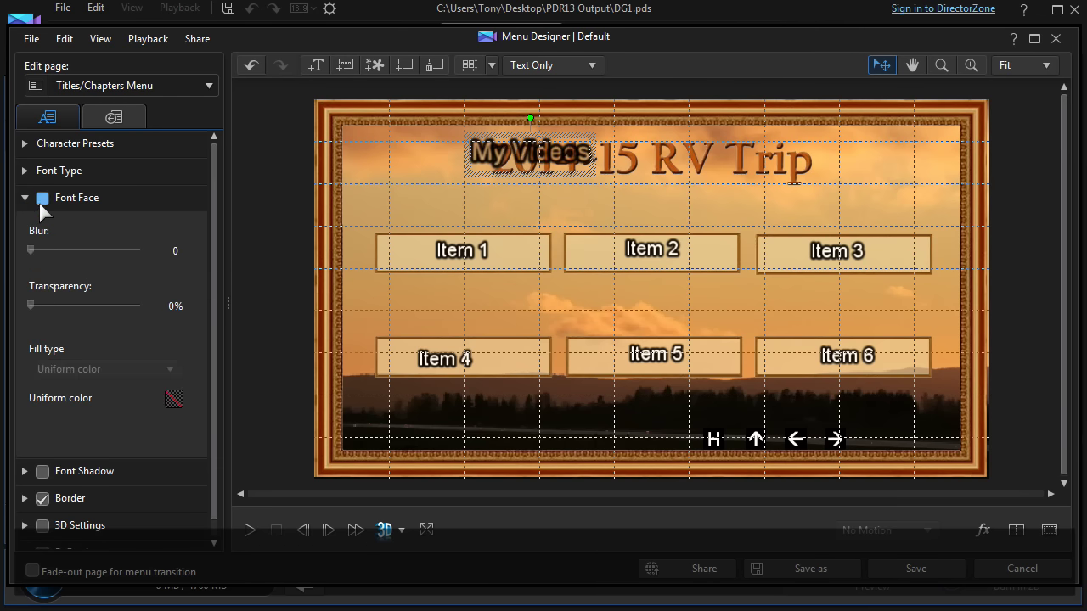
{"action": "left_click", "coordinate": [42, 499]}
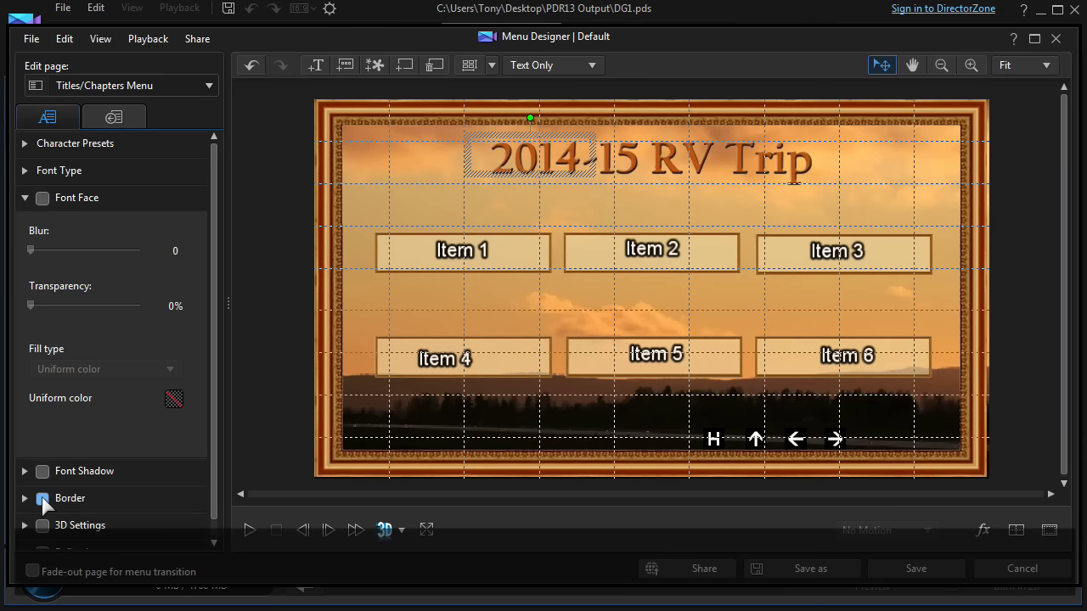
Step: Align the six item labels with one another in even rows and columns within the grid boxes
{"action": "left_click", "coordinate": [459, 255]}
{"action": "left_click", "coordinate": [650, 248], "text": "ctrl"}
{"action": "left_click", "coordinate": [847, 254], "text": "ctrl"}
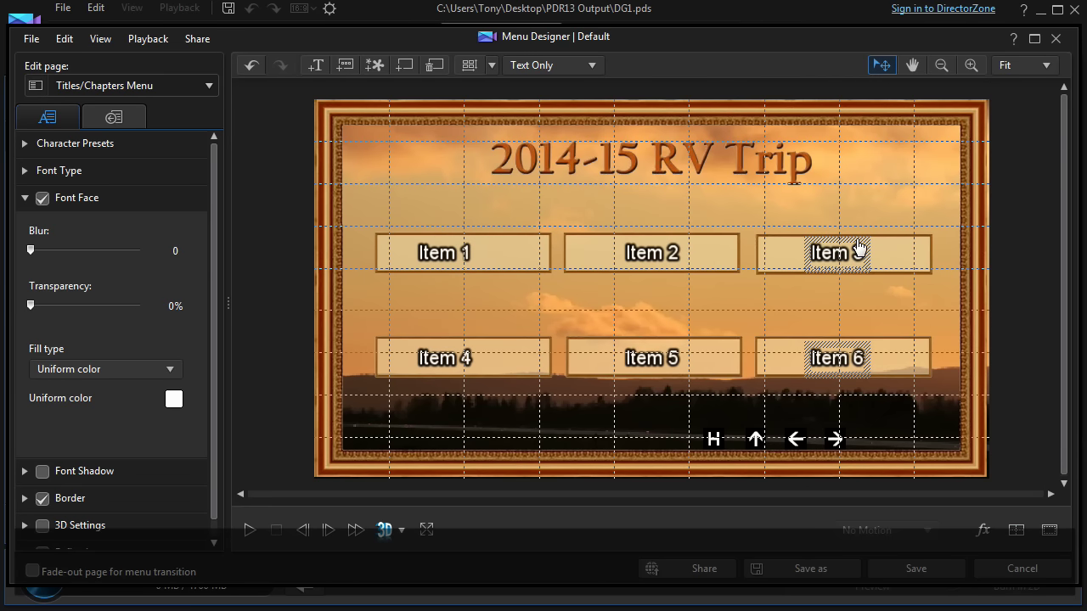
Step: Save the menu as a custom template named DG2 and finish editing it in the Menu Designer
{"action": "left_click", "coordinate": [800, 571]}
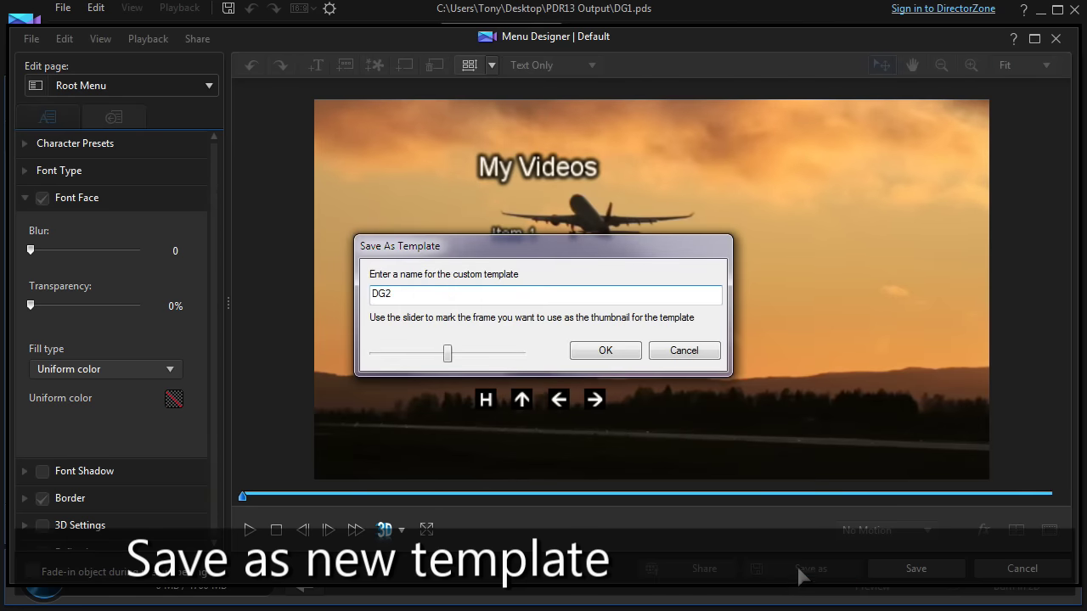
{"action": "left_click", "coordinate": [604, 351]}
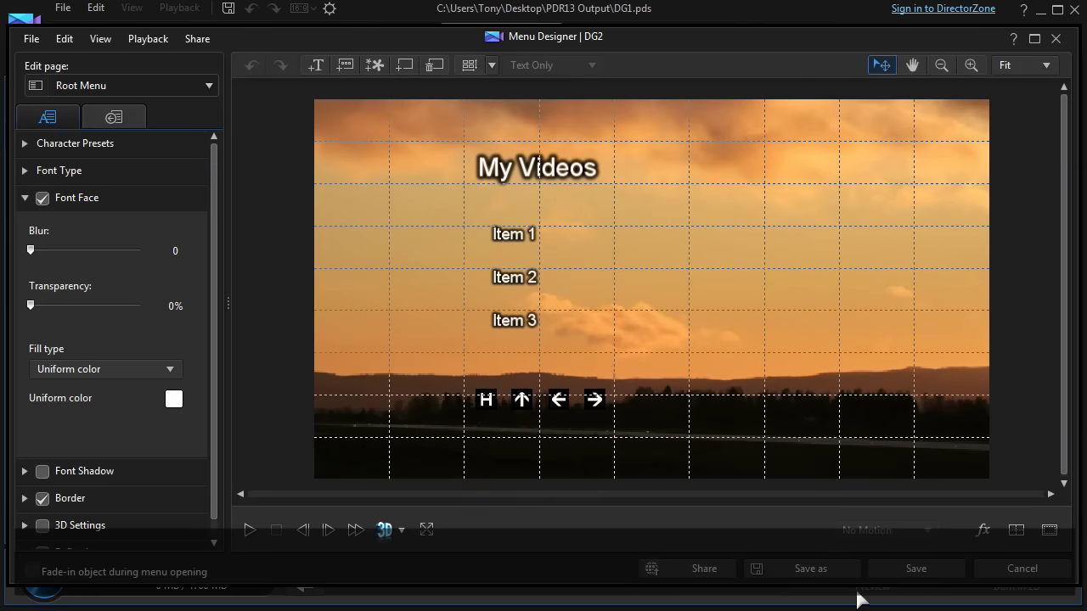
{"action": "left_click", "coordinate": [915, 569]}
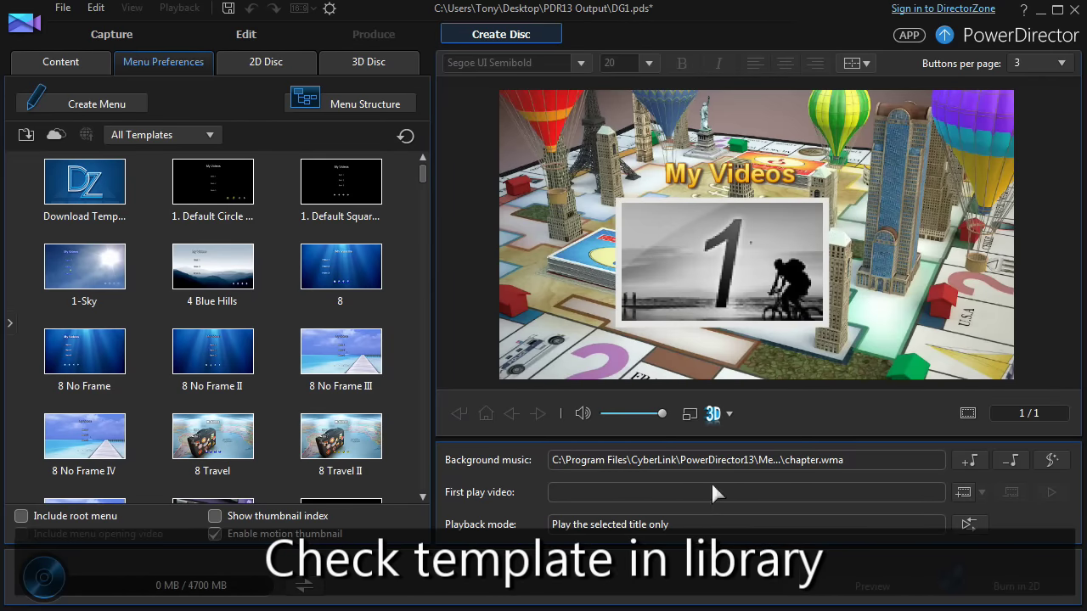
Step: Check the menu template library for the custom templates and preview the pages of dg1 without applying it
{"action": "left_click_drag", "start_coordinate": [429, 184], "coordinate": [432, 269]}
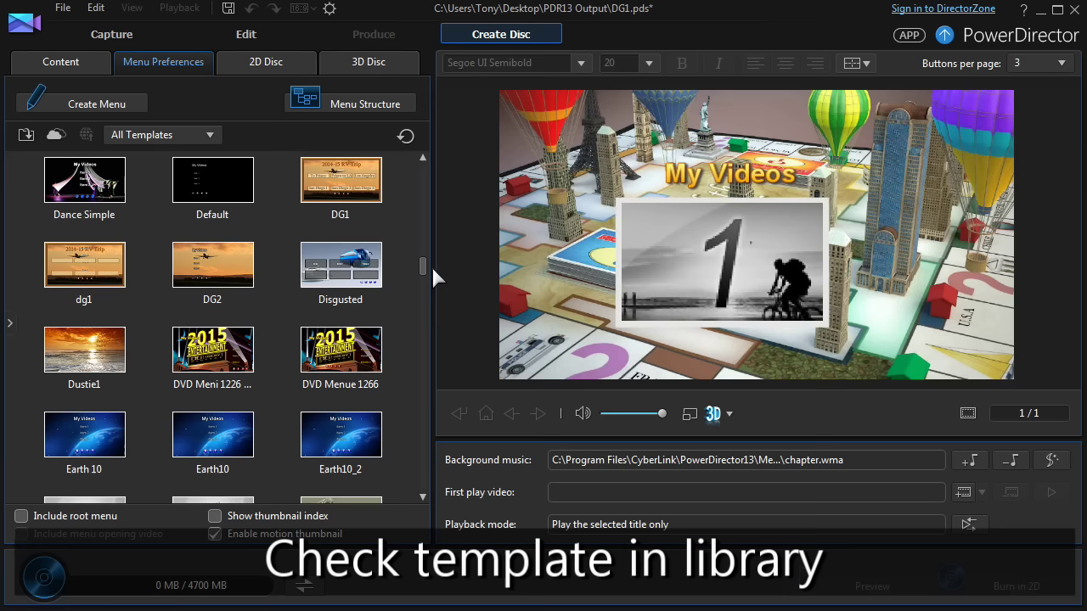
{"action": "left_click", "coordinate": [123, 263]}
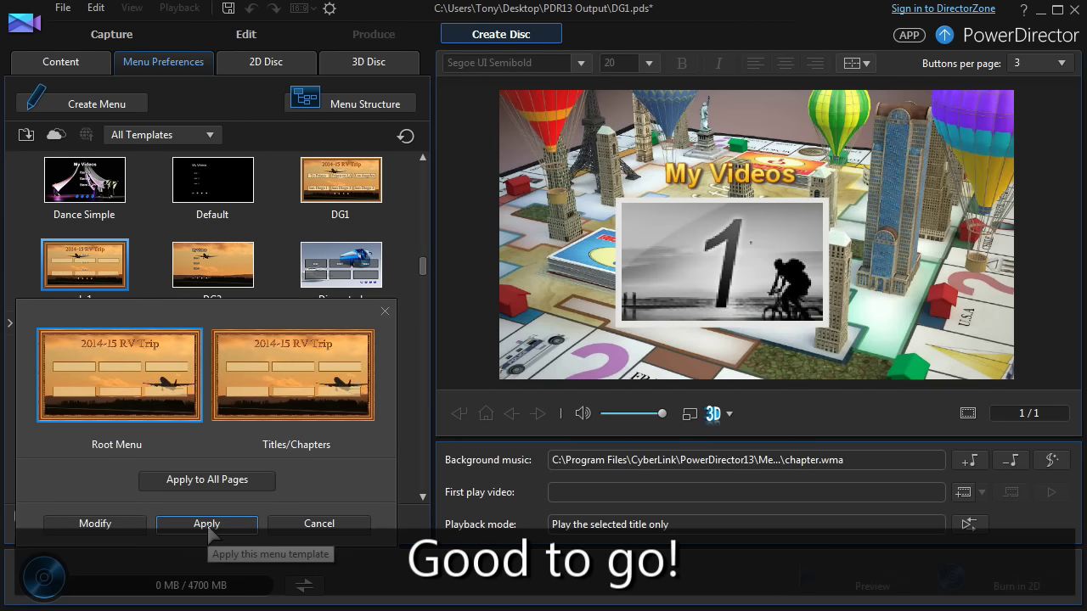
{"action": "left_click", "coordinate": [305, 524]}
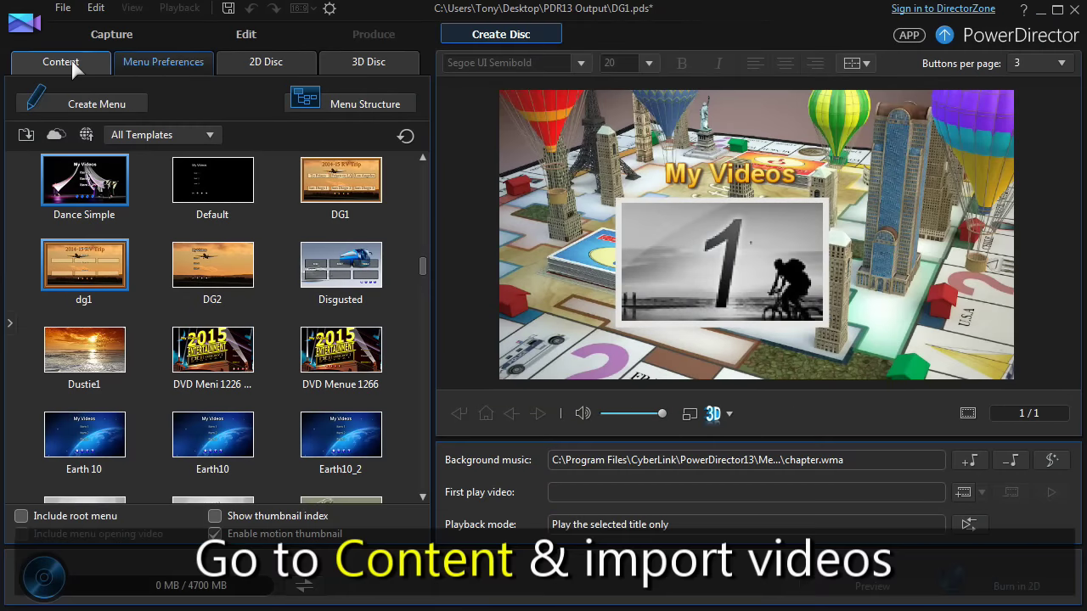
Step: Import the six clips from Frisco to LA.mp4 through To Frisco.mp4 in the DG Clips folder, and make To Frisco the first title
{"action": "left_click", "coordinate": [38, 136]}
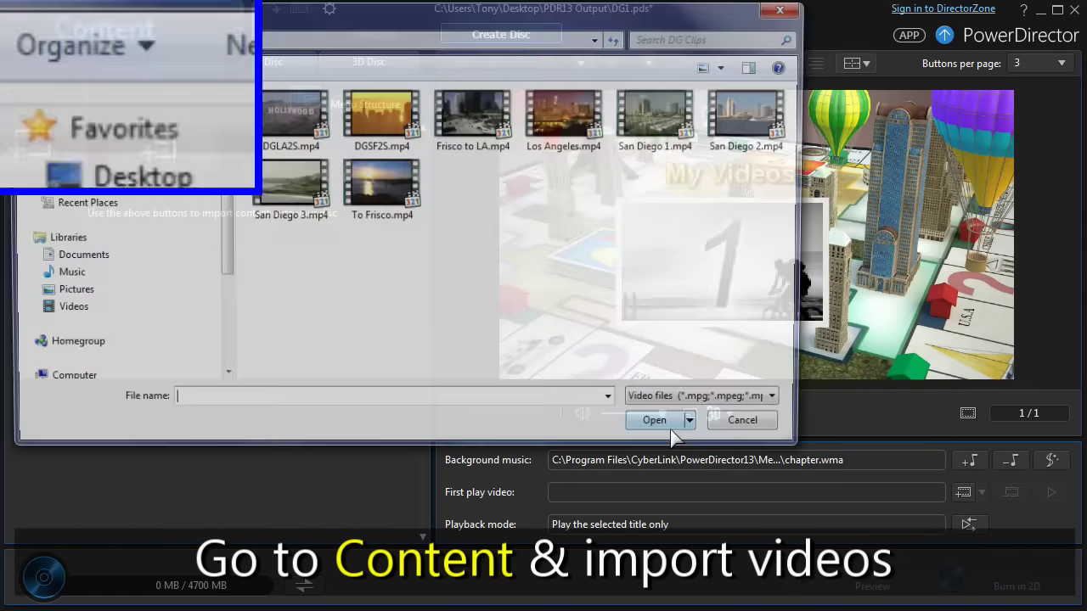
{"action": "left_click", "coordinate": [486, 129]}
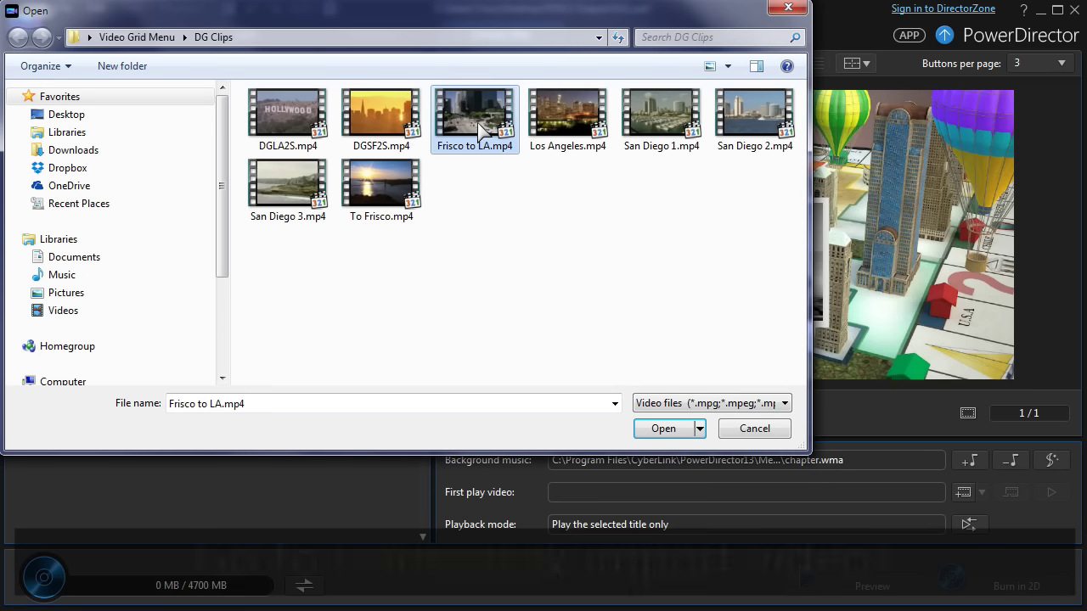
{"action": "left_click", "coordinate": [365, 187], "text": "shift"}
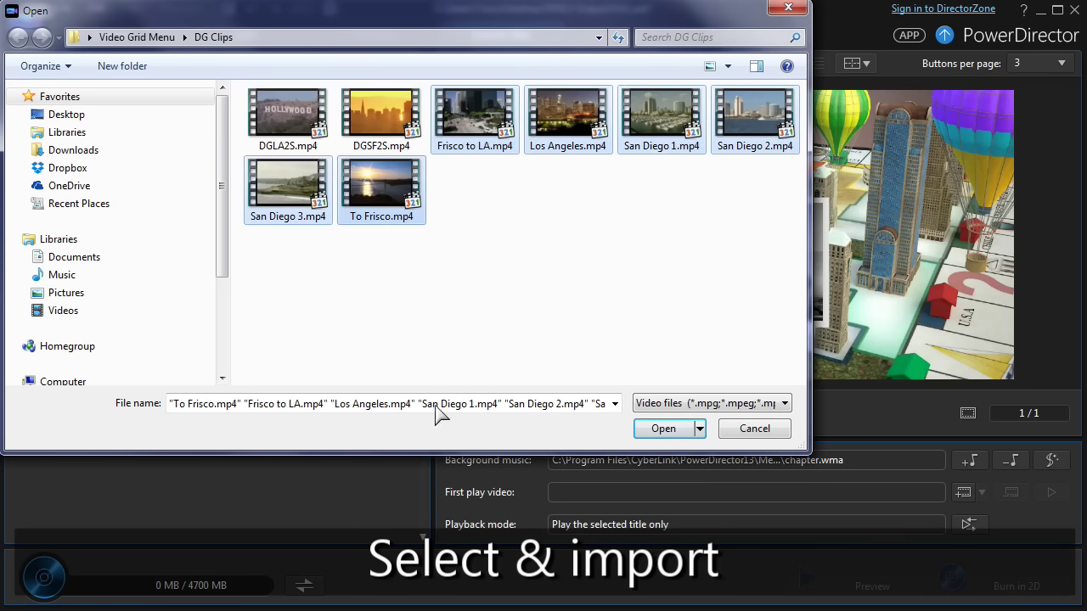
{"action": "left_click", "coordinate": [670, 427]}
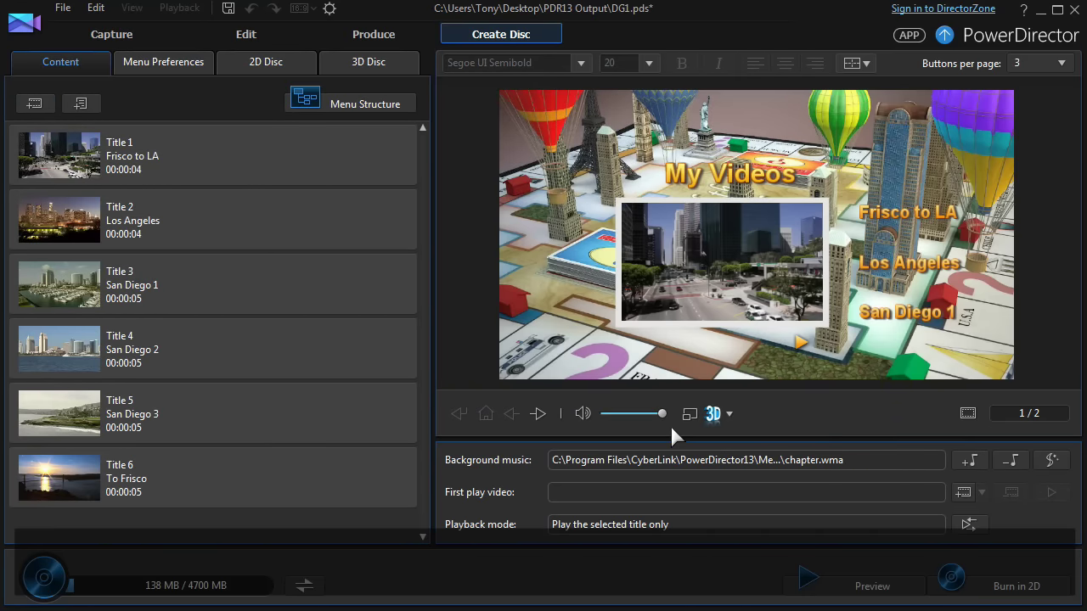
{"action": "left_click", "coordinate": [49, 478]}
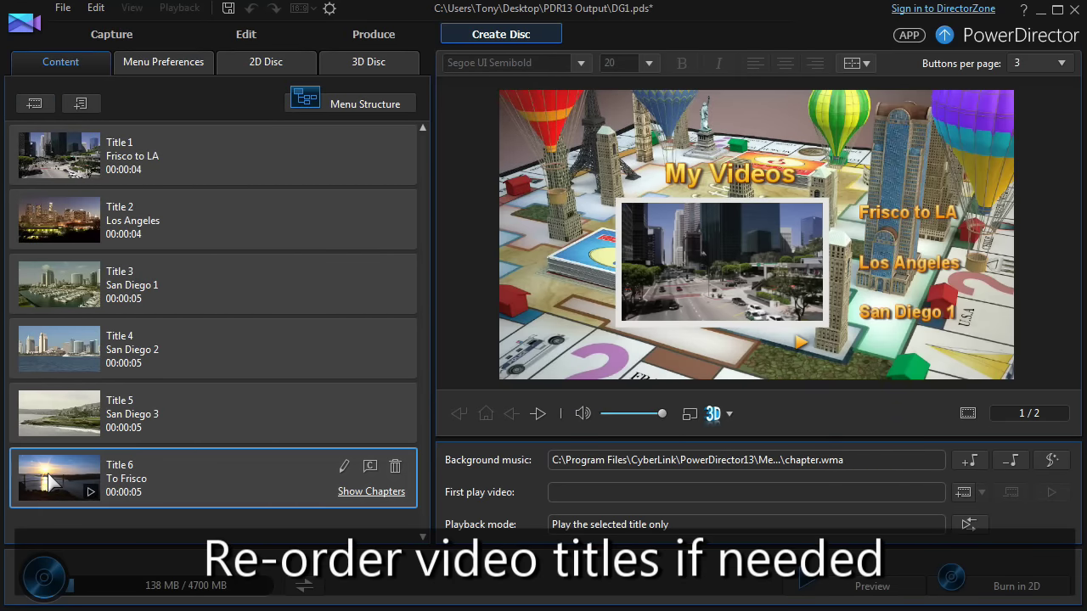
{"action": "left_click_drag", "start_coordinate": [49, 477], "coordinate": [62, 146]}
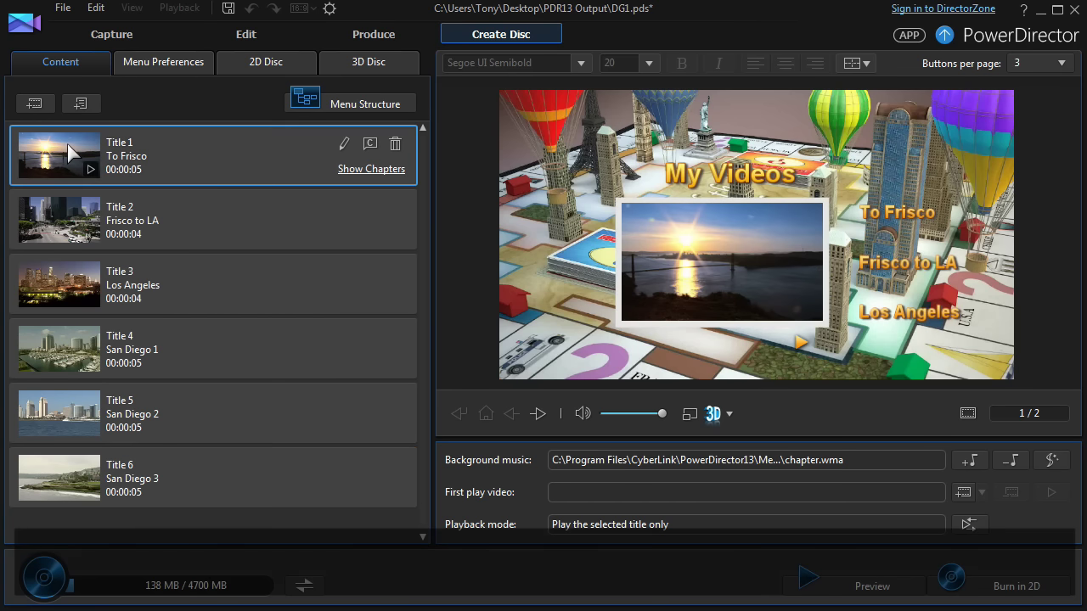
Step: Apply the custom template dg1 to the disc menu
{"action": "left_click", "coordinate": [161, 65]}
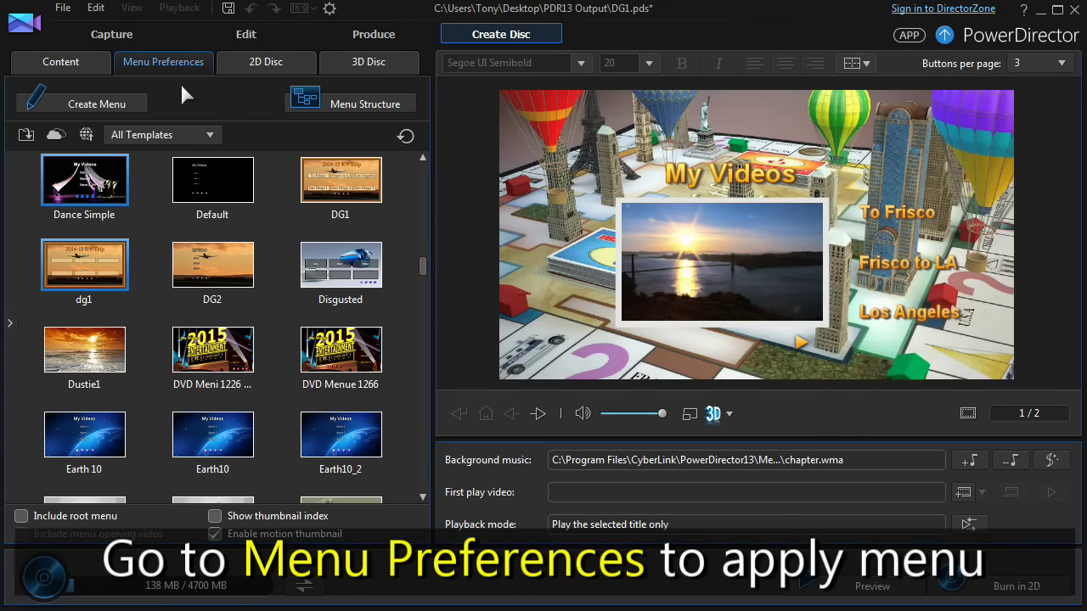
{"action": "left_click", "coordinate": [83, 271]}
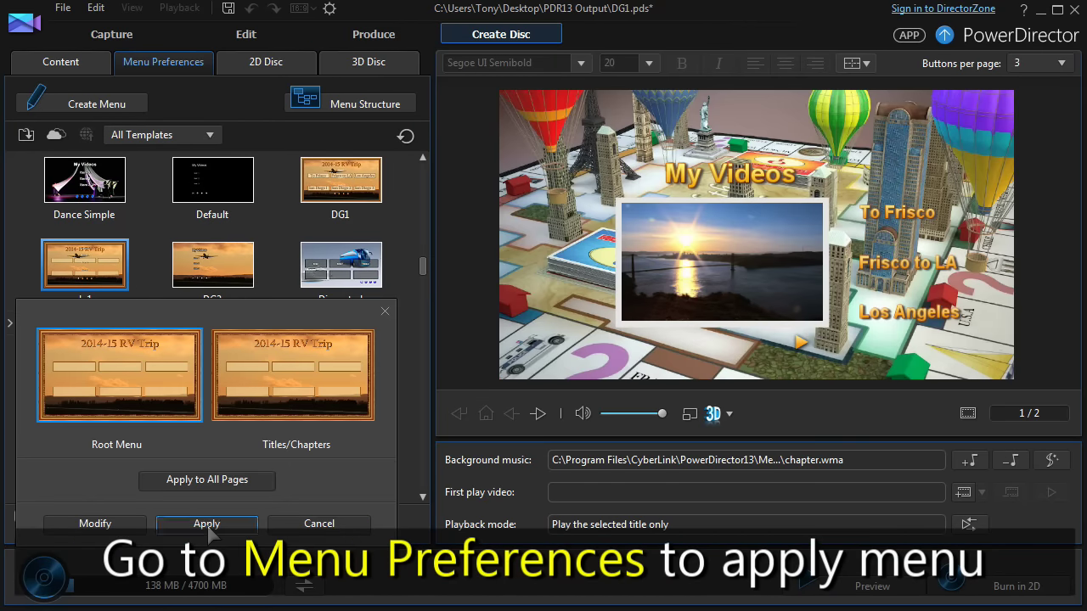
{"action": "left_click", "coordinate": [289, 445]}
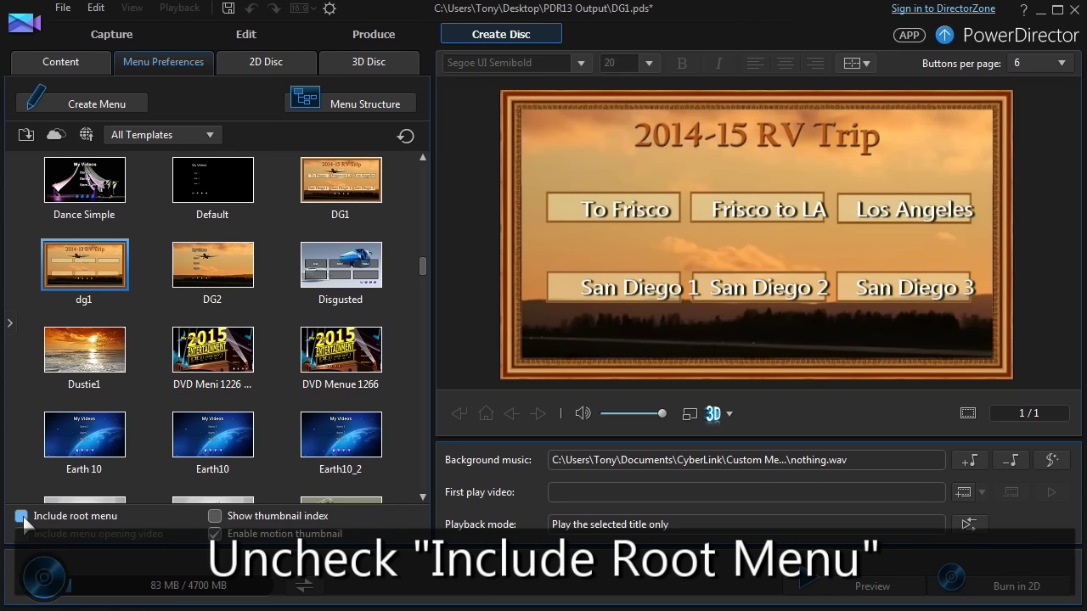
Step: Exclude the root menu and keep the disc playback mode at Play the selected title only
{"action": "left_click", "coordinate": [23, 516]}
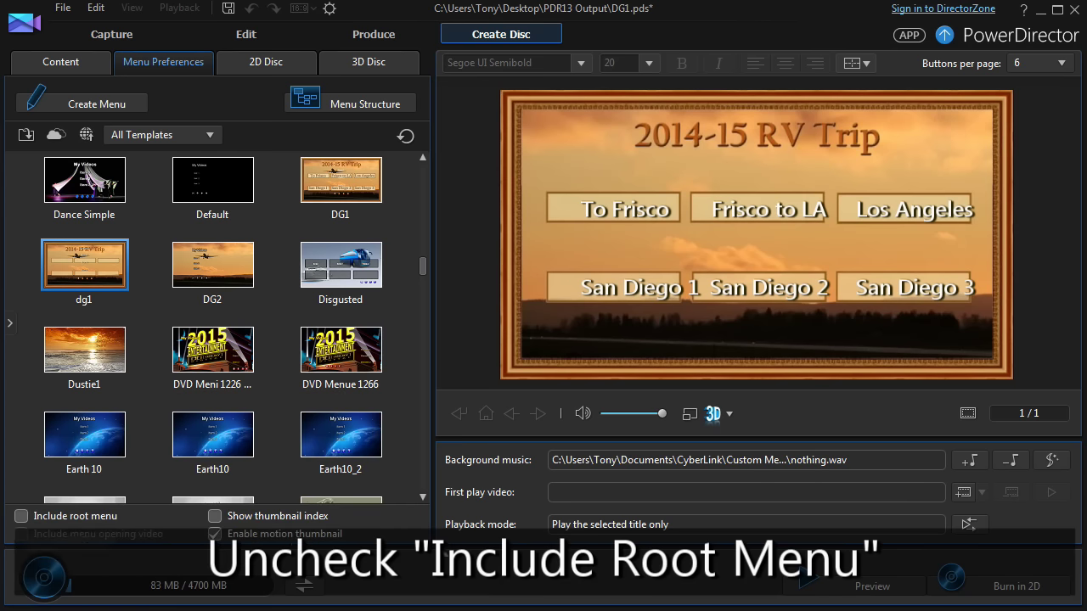
{"action": "left_click", "coordinate": [969, 524]}
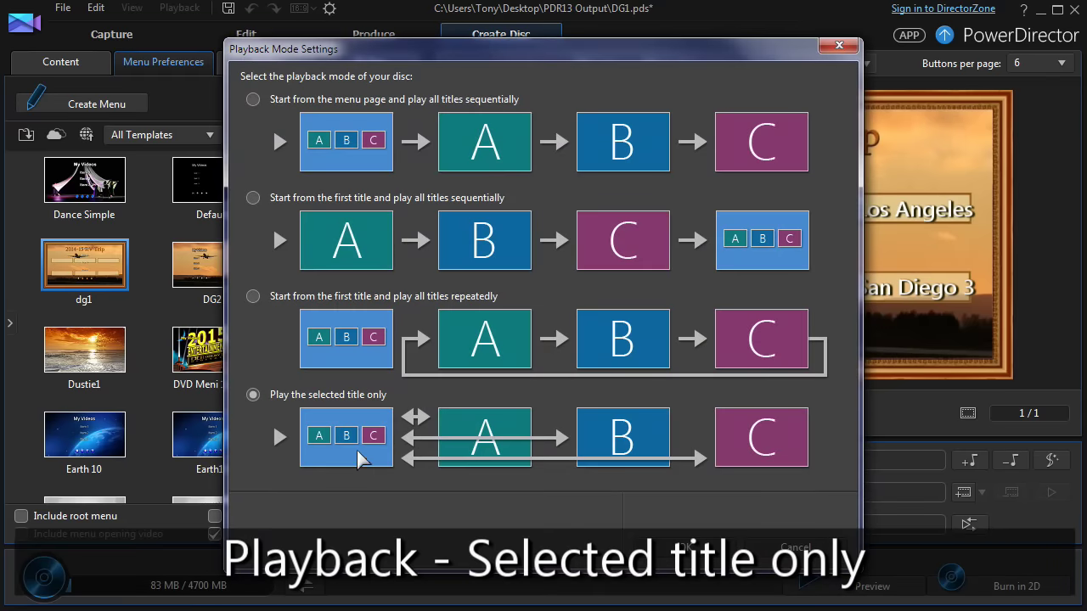
{"action": "left_click", "coordinate": [708, 544]}
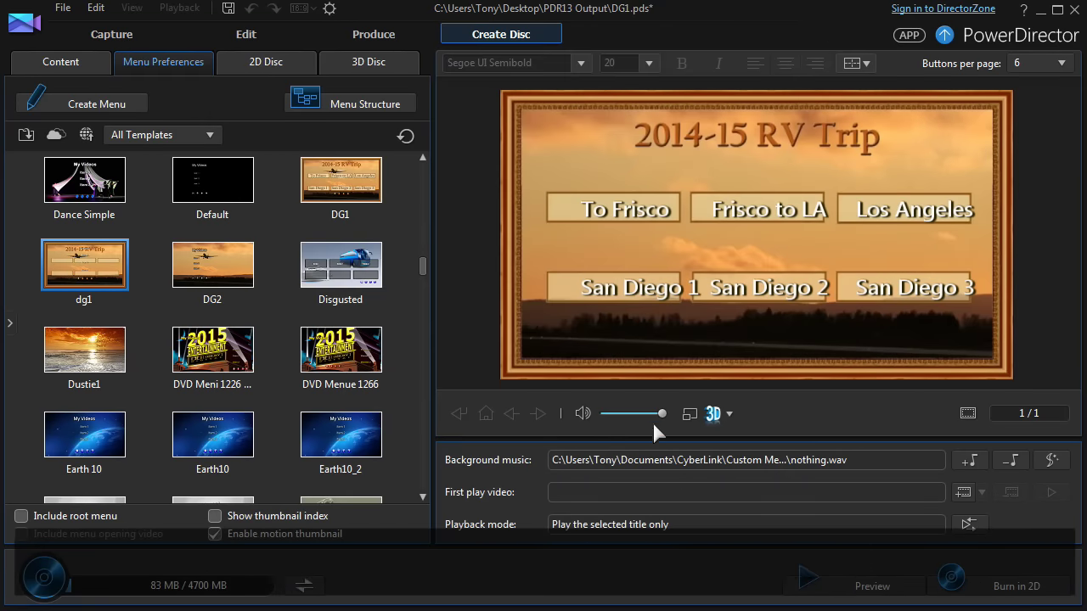
Step: Reposition the six video title labels on the menu page so they sit inside their grid boxes
{"action": "left_click", "coordinate": [626, 229]}
{"action": "left_click_drag", "start_coordinate": [626, 232], "coordinate": [602, 230]}
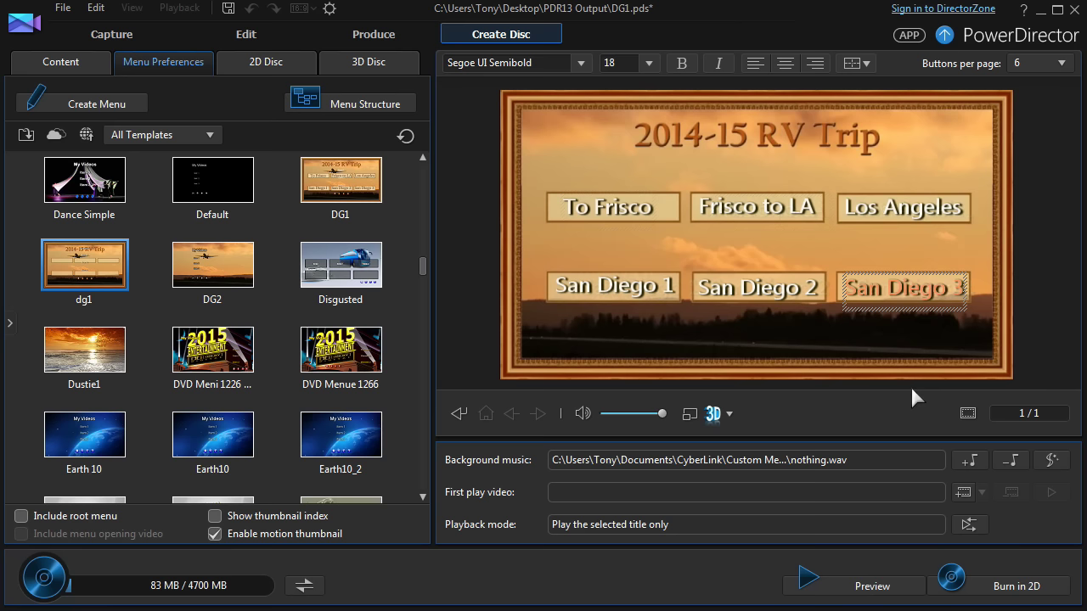
Step: Preview the disc menu and test playback of the To Frisco and San Diego 2 titles
{"action": "left_click", "coordinate": [872, 586]}
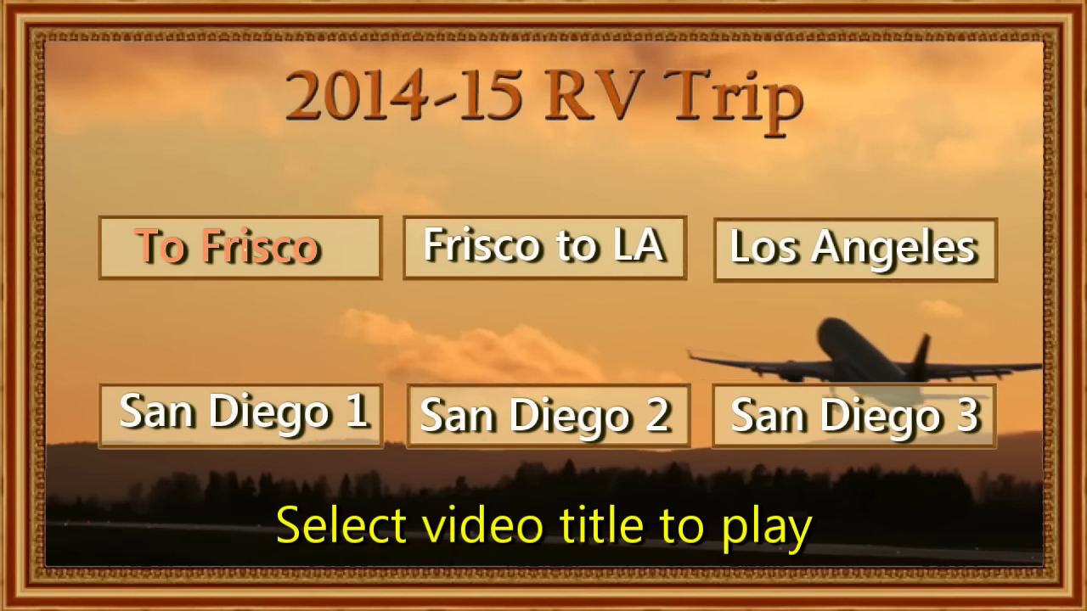
{"action": "left_click", "coordinate": [247, 254]}
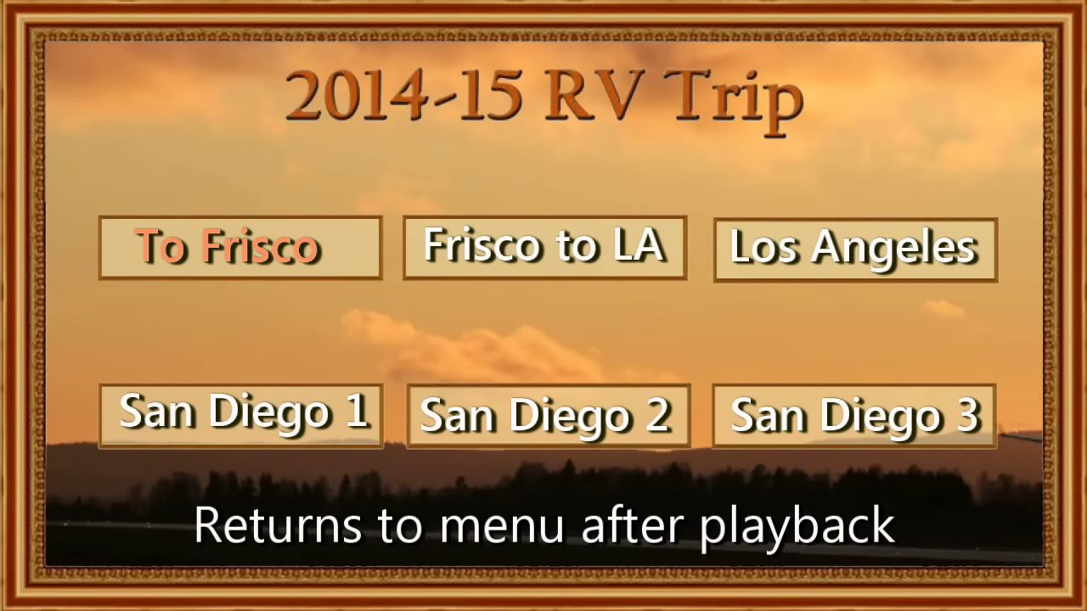
{"action": "left_click", "coordinate": [515, 423]}
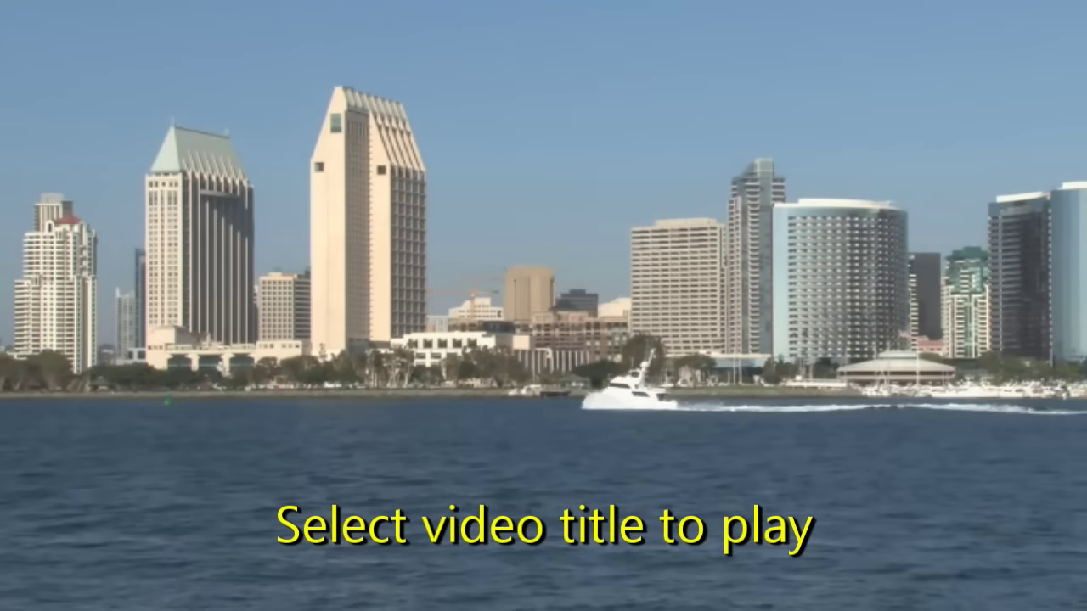